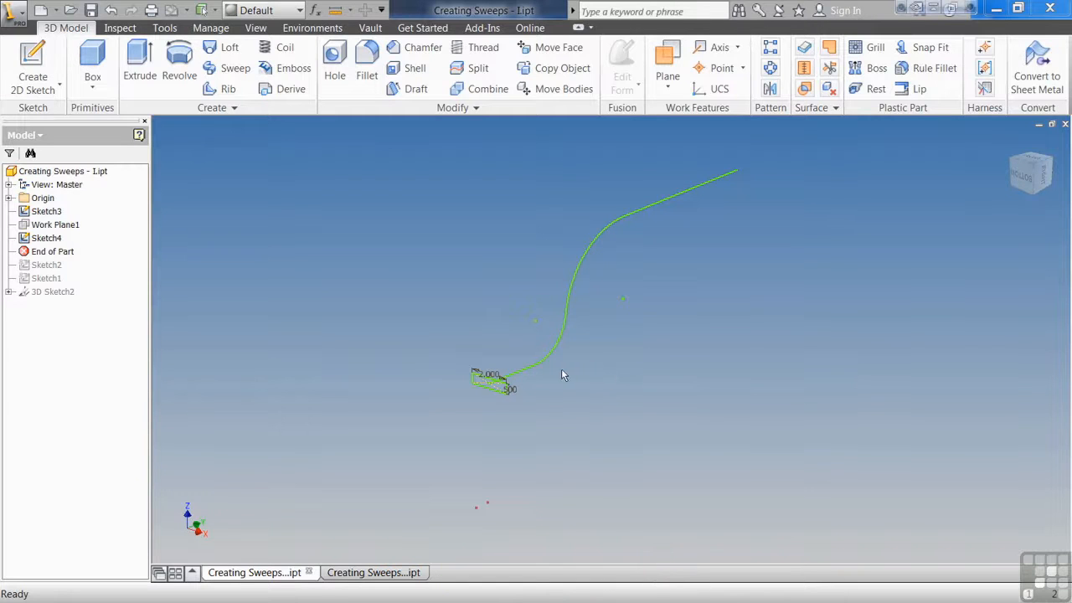
Step: Set up a Sweep of the small rectangular profile along the S-shaped path
middle_drag(564, 375, 521, 427)
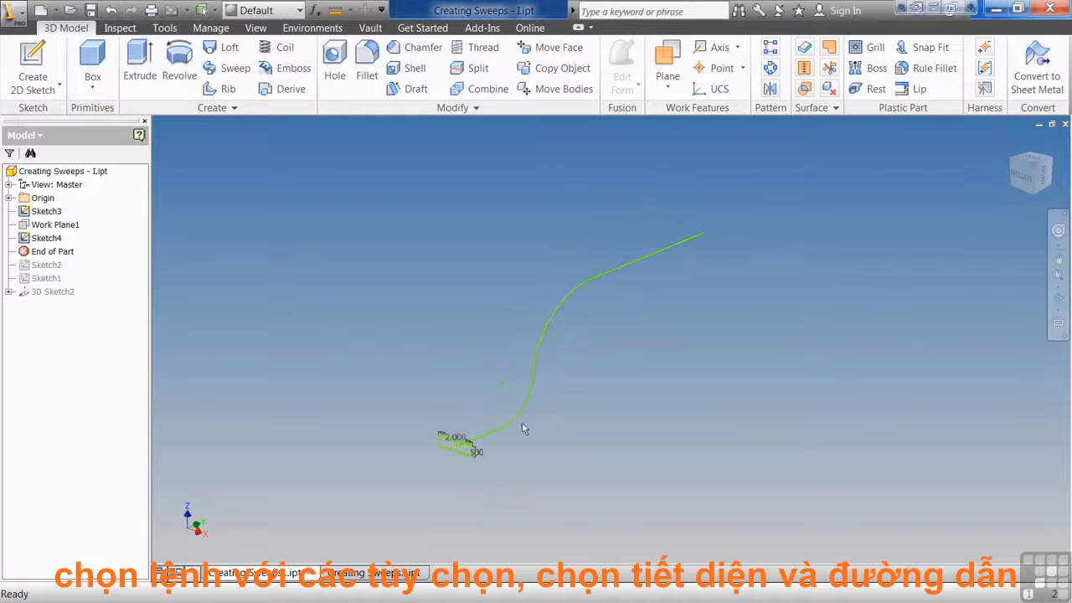
click(229, 68)
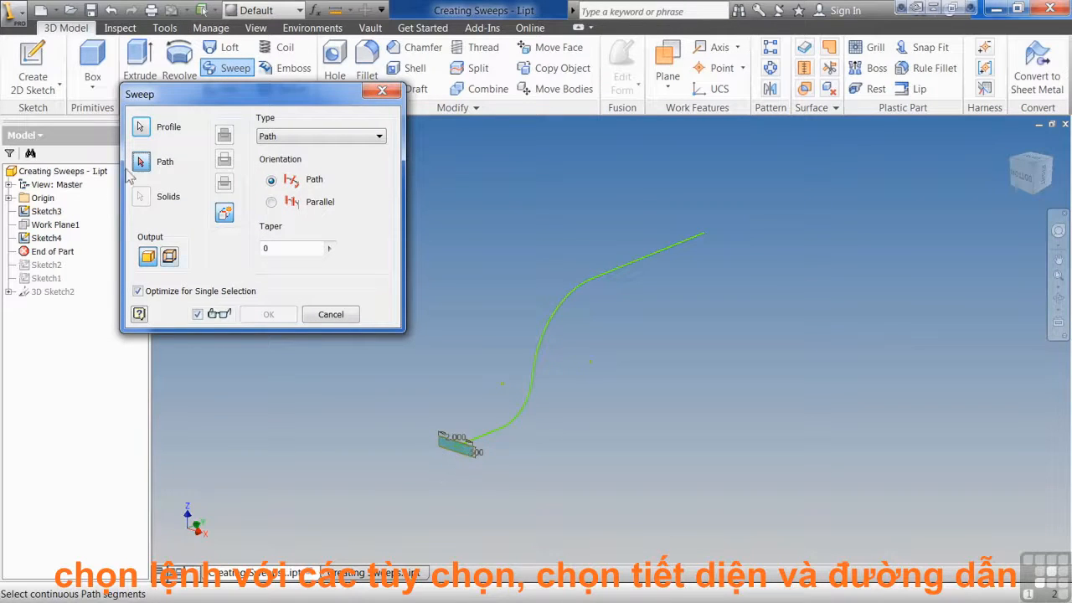
click(510, 426)
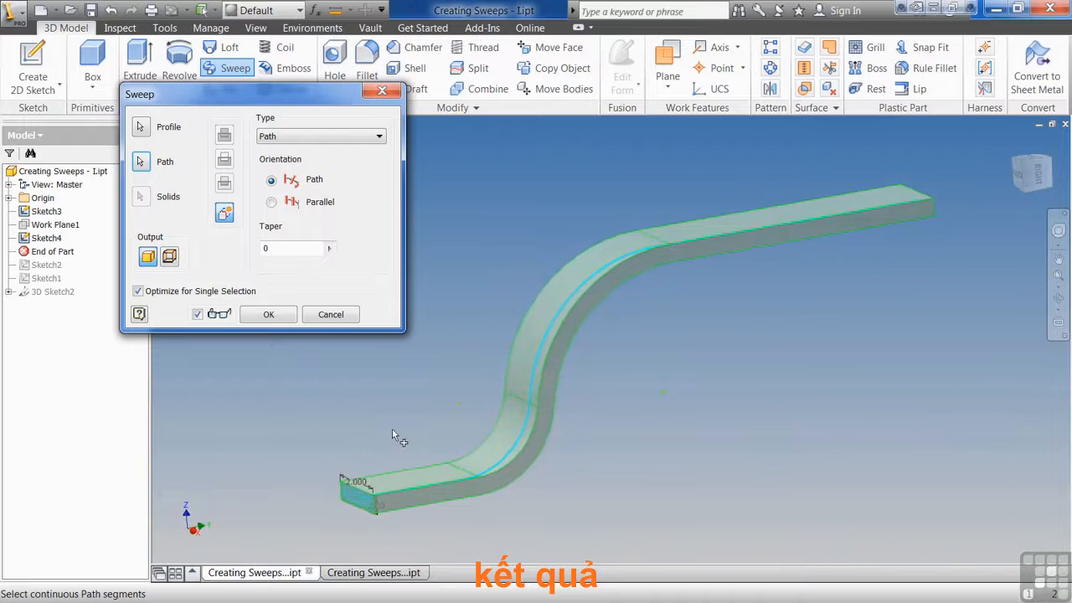
Step: Compare the Parallel and Path orientations in the sweep preview
click(270, 203)
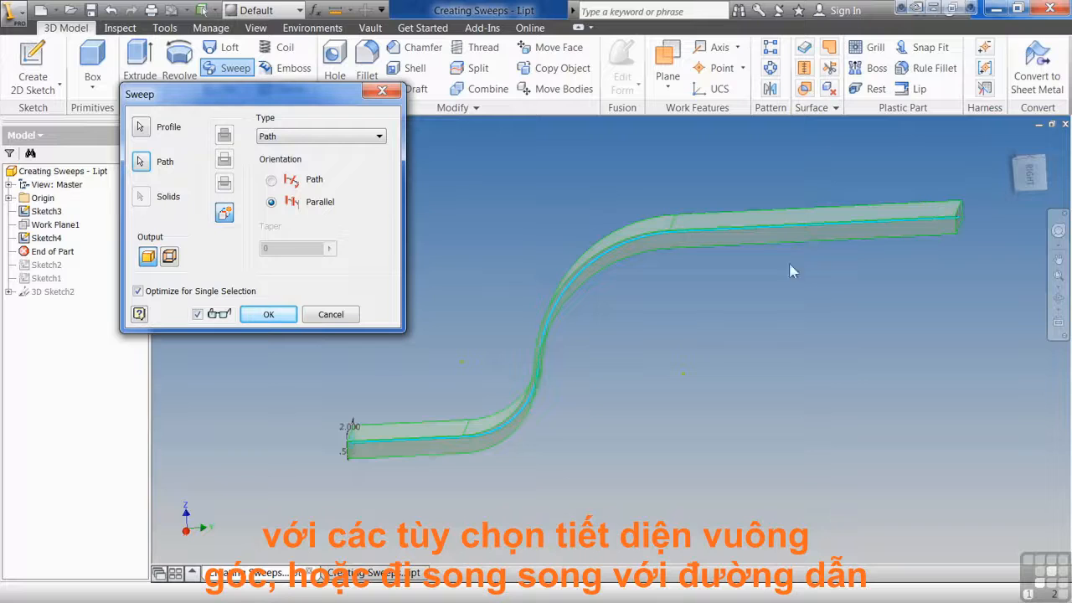
shift+middle_drag(552, 365, 568, 352)
scroll(569, 369, down, 3)
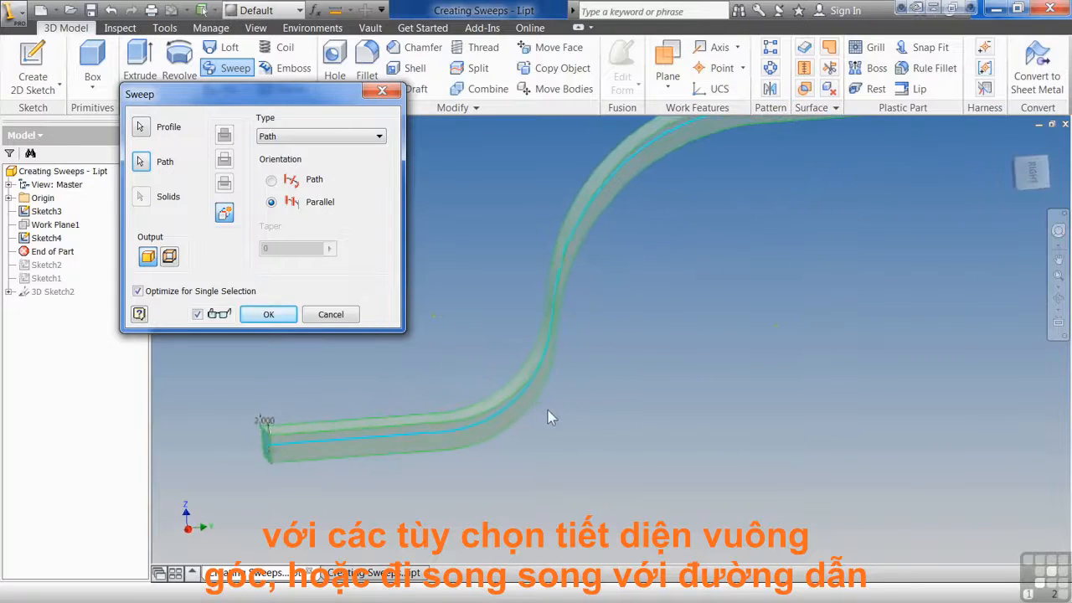
mouse_move(548, 410)
shift+middle_down()
mouse_move(562, 417)
mouse_move(552, 415)
shift+middle_up()
click(273, 182)
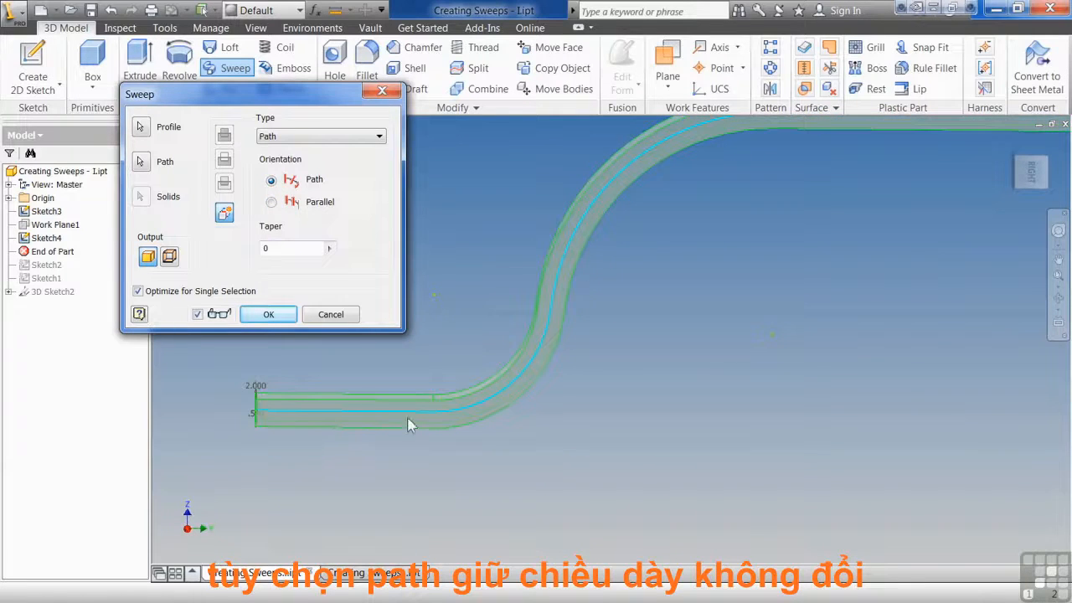
shift+middle_drag(527, 324, 505, 330)
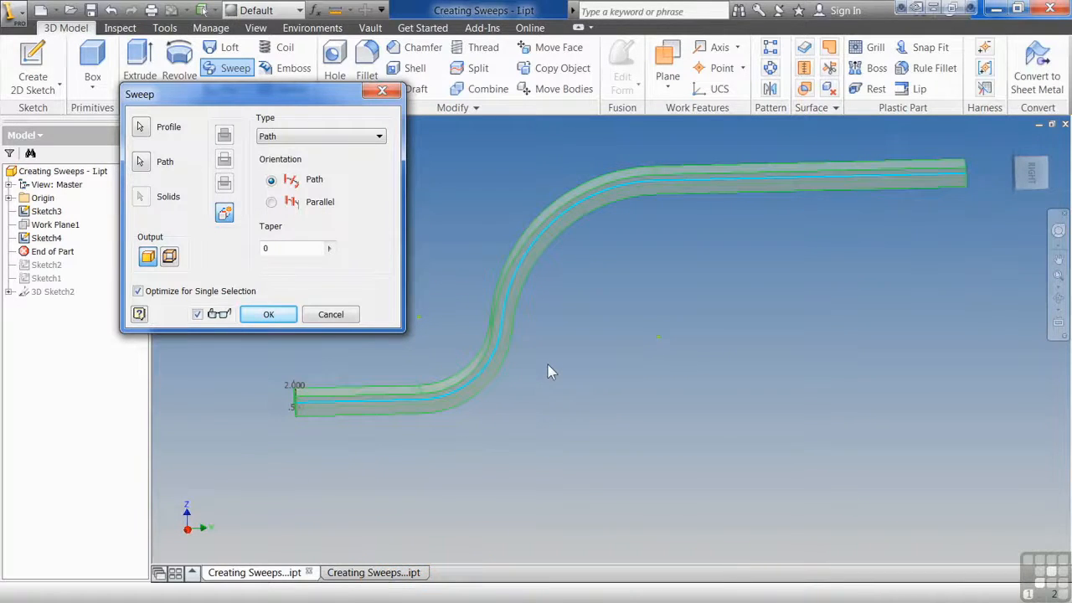
click(270, 203)
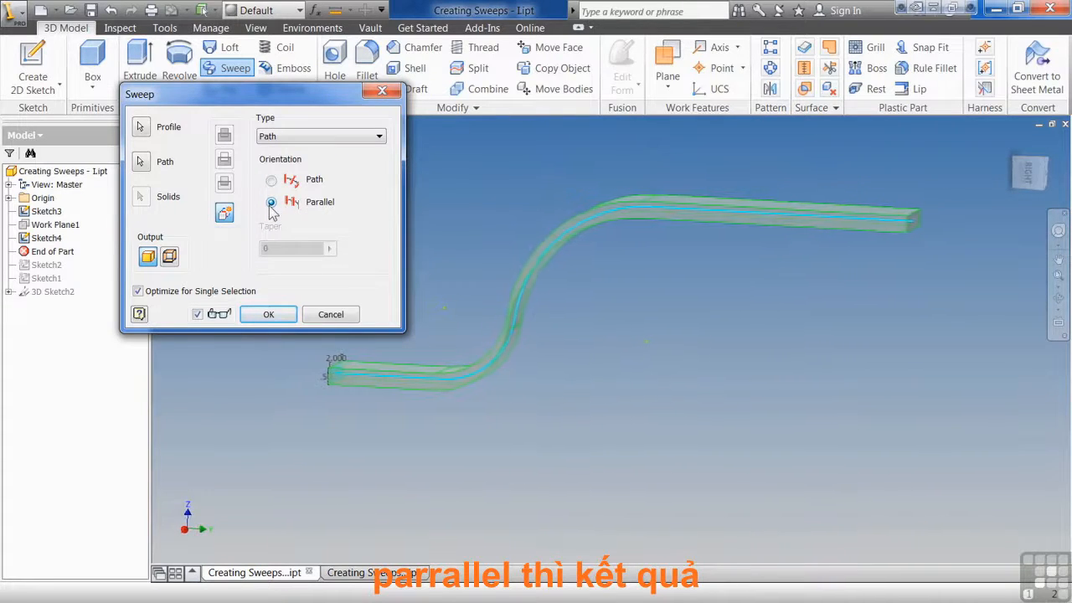
Step: Set the sweep orientation to Path and create the solid
click(270, 180)
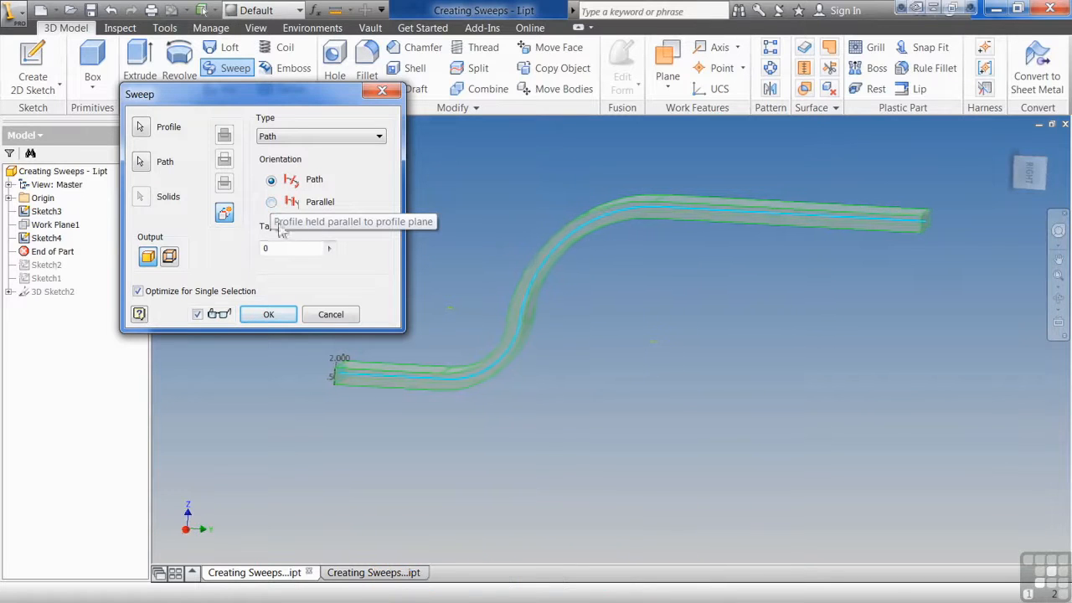
click(271, 317)
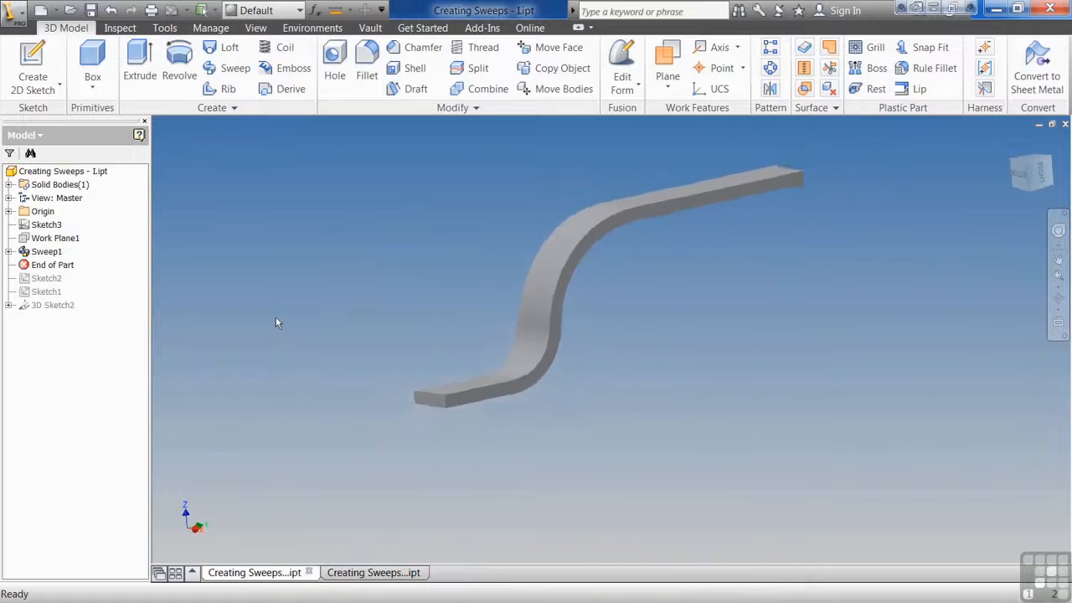
Step: Move the End of Part marker below 3D Sketch2 and set up a Sweep of the small rectangle along the helix's straight centre line
mouse_move(69, 267)
mouse_down()
mouse_move(69, 322)
mouse_move(75, 315)
mouse_up()
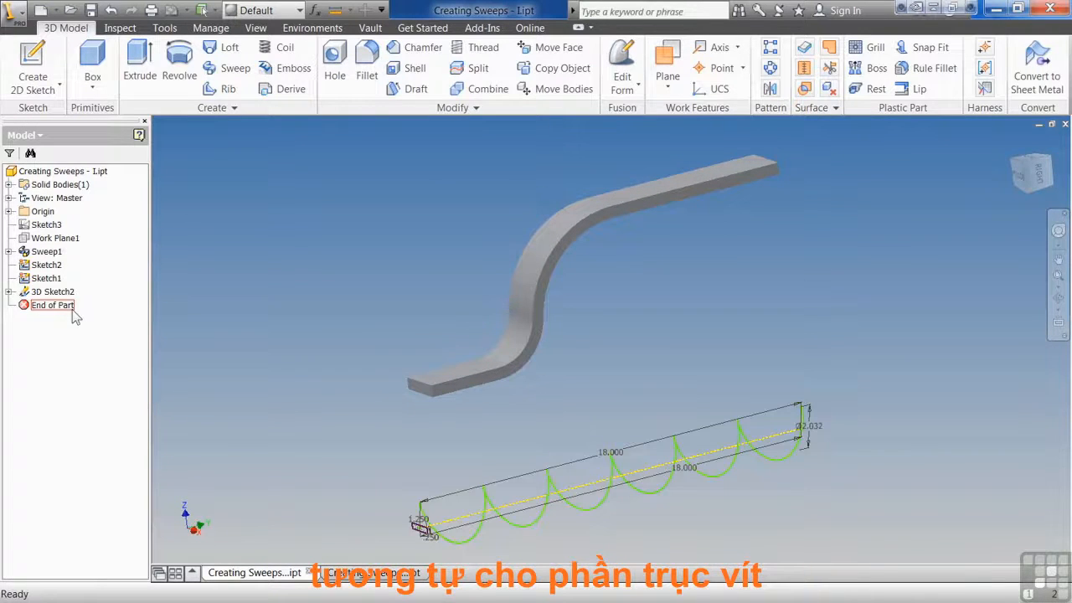
click(233, 67)
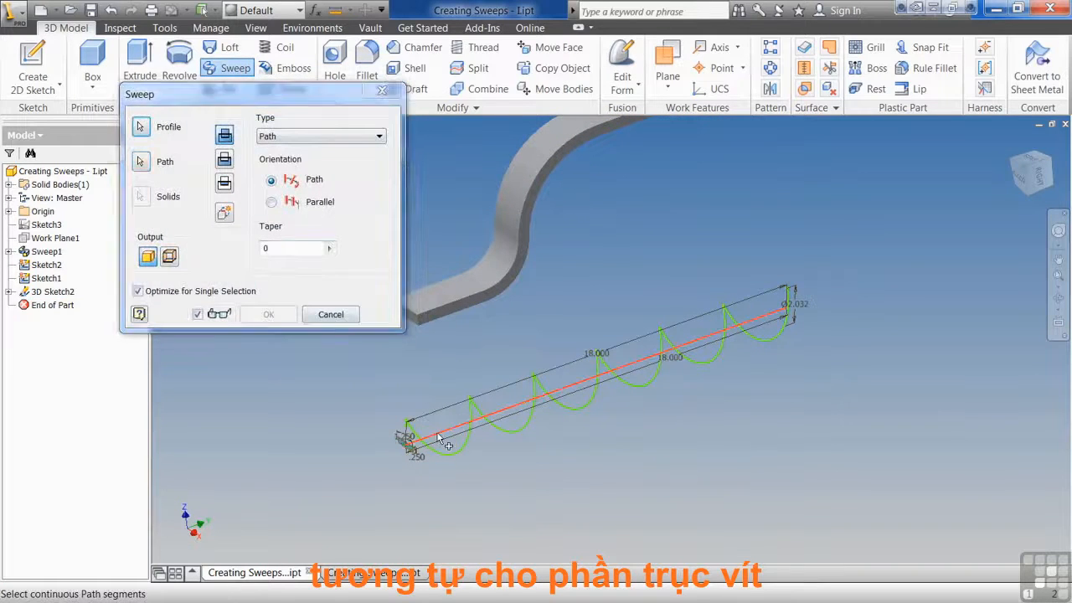
click(437, 435)
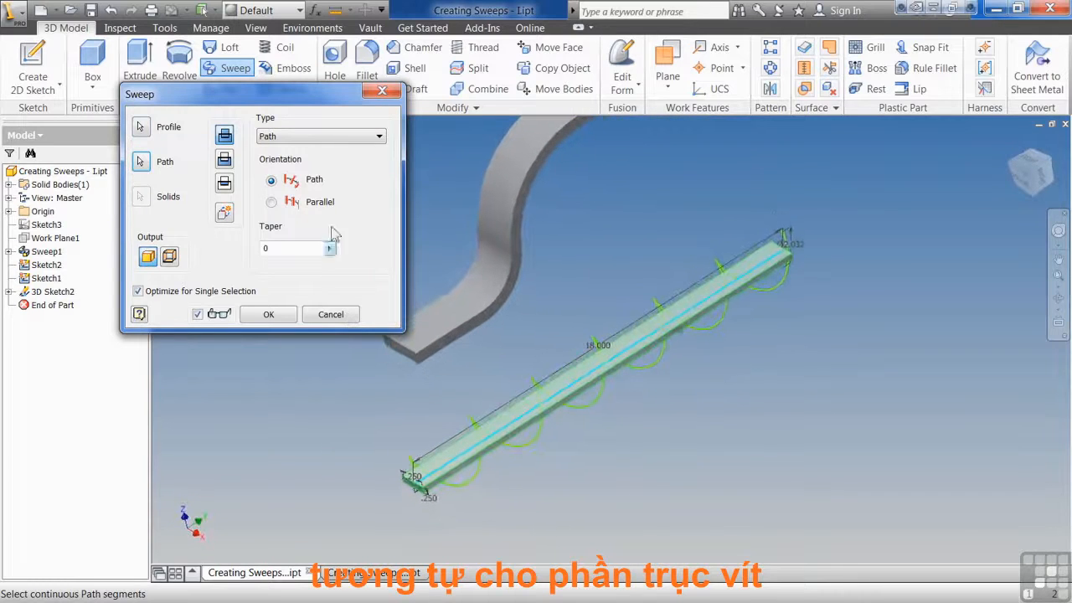
Step: Change the sweep type to Path & Guide Rail, use the helix as guide rail with X & Y profile scaling, and create the twisted solid
click(335, 136)
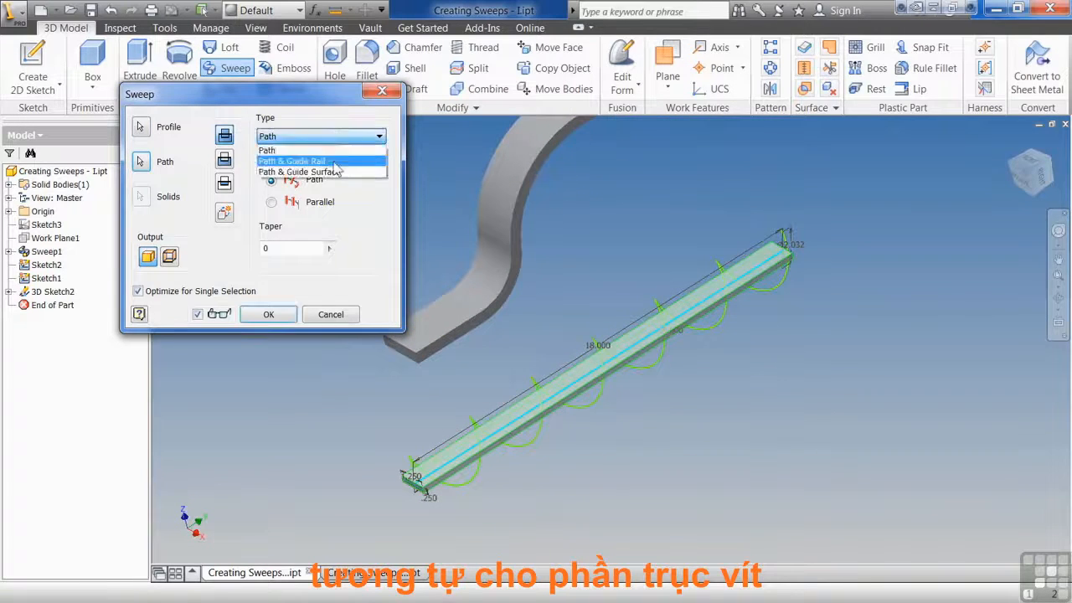
click(326, 161)
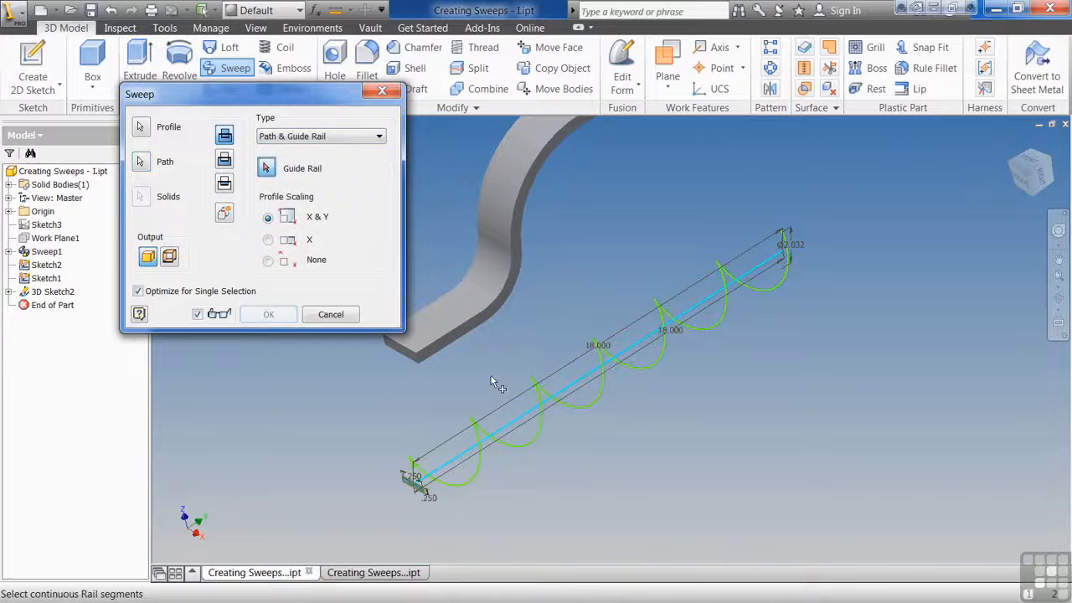
click(484, 476)
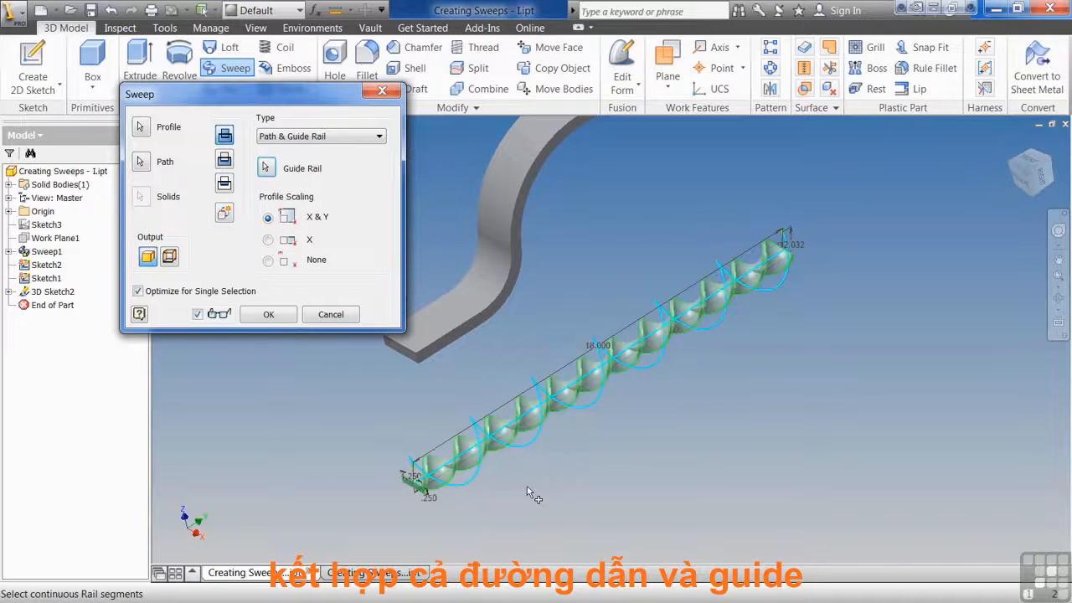
scroll(515, 488, up, 3)
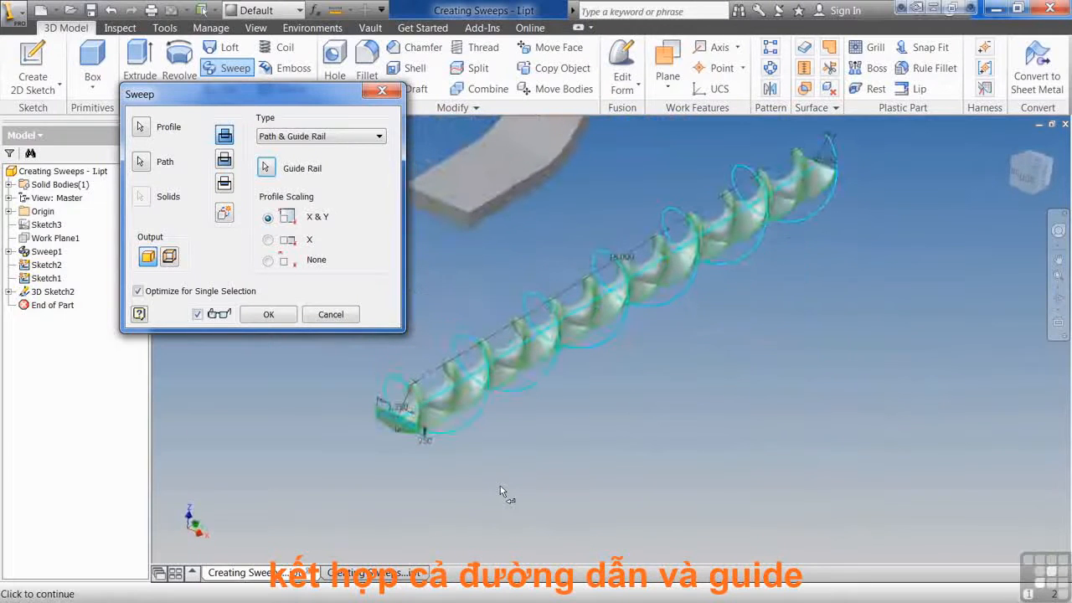
click(277, 313)
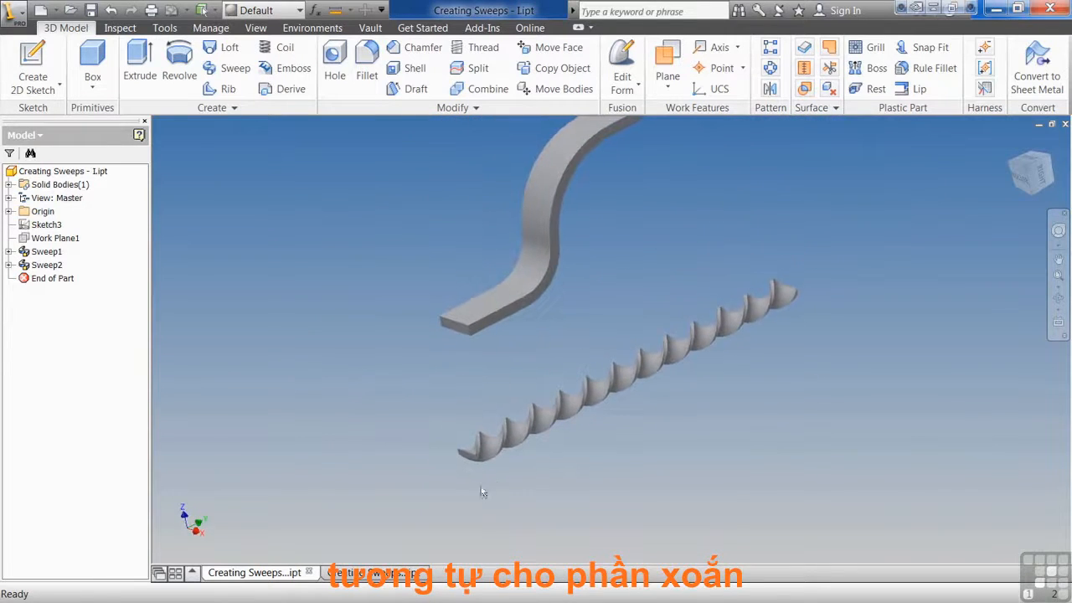
Step: Switch to Creating Sweeps - II.ipt and create a work plane at the end of the rim's outer edge, perpendicular to that edge
click(375, 574)
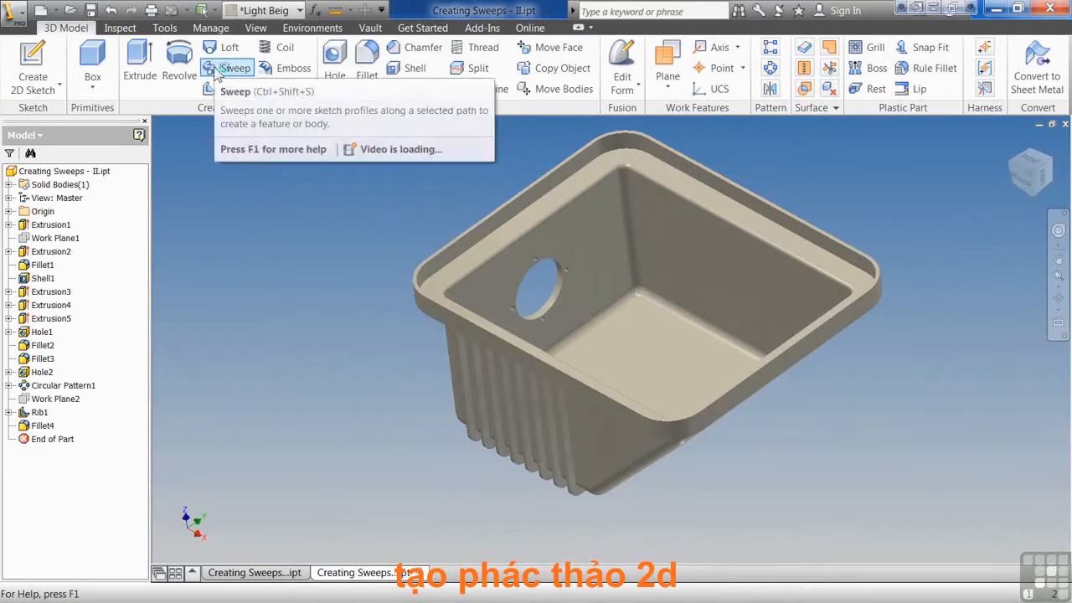
click(670, 67)
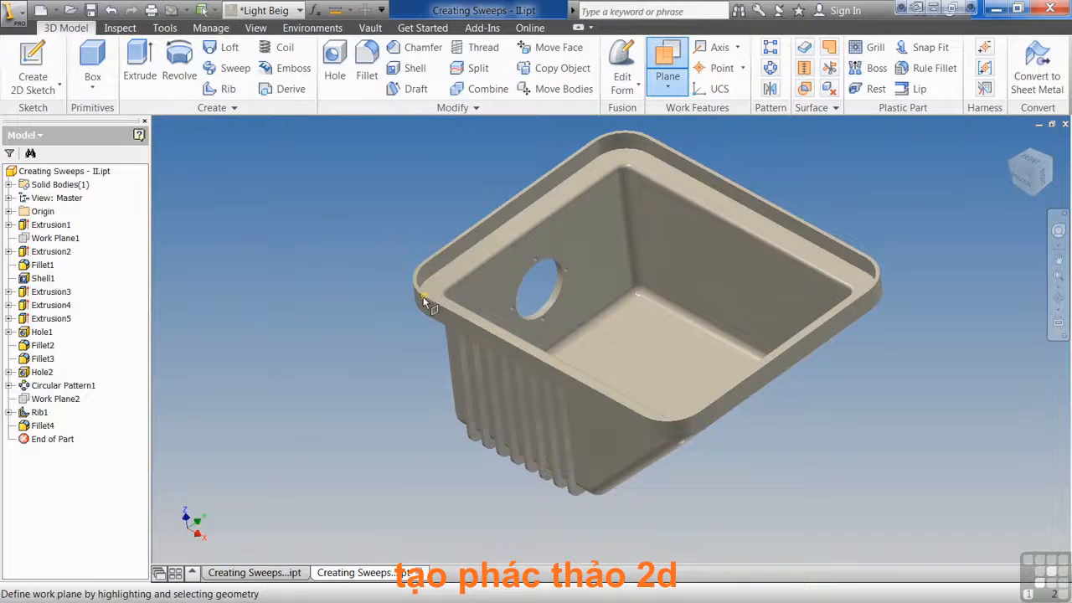
click(421, 297)
click(432, 297)
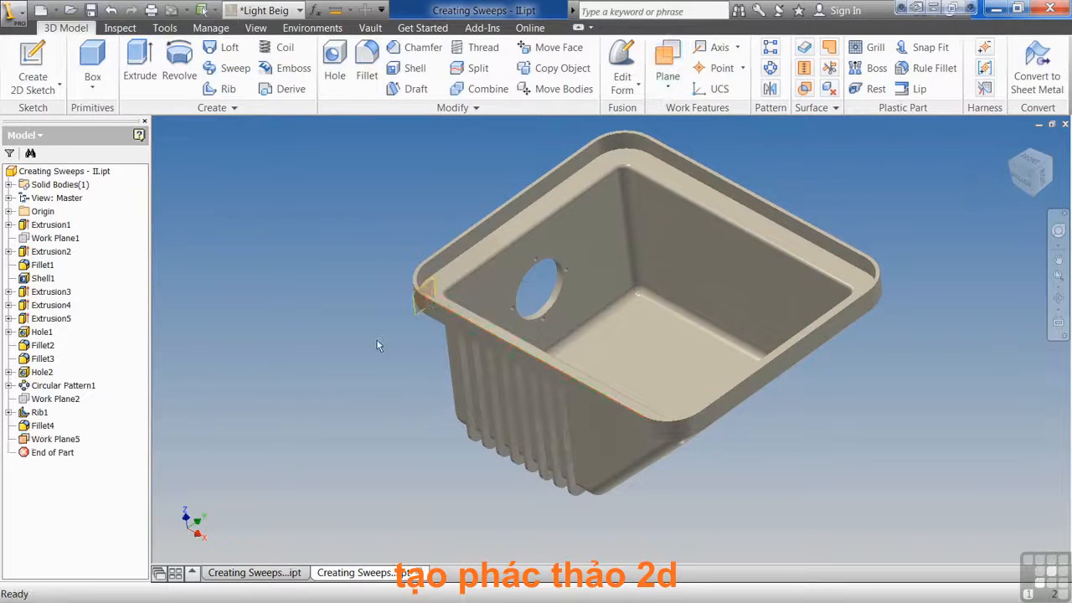
Step: Start a 2D sketch on the new work plane at the rim corner and slice the graphics at the sketch plane
click(34, 67)
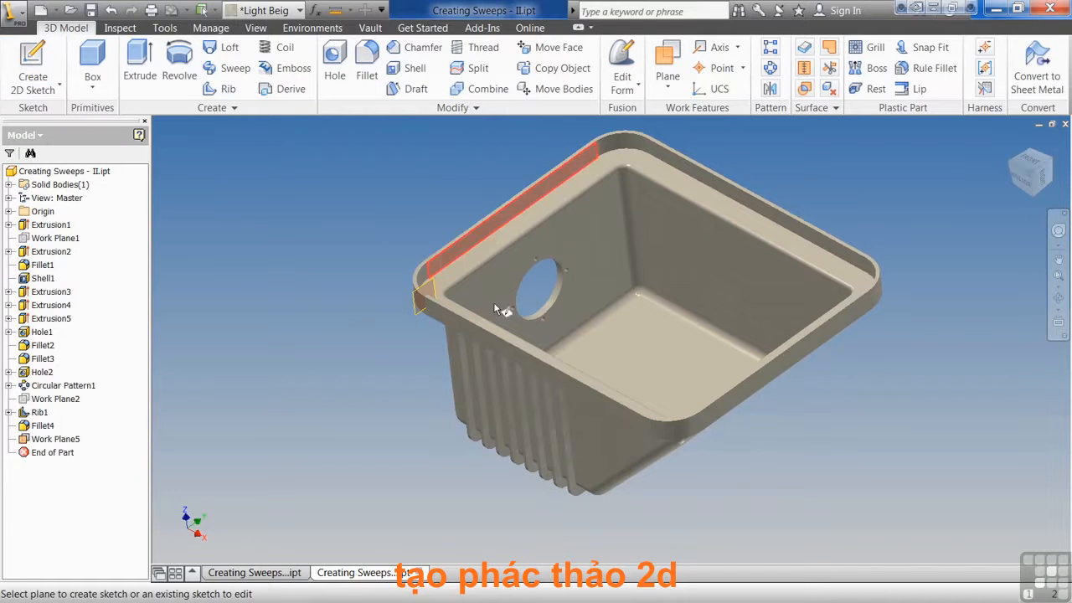
click(416, 311)
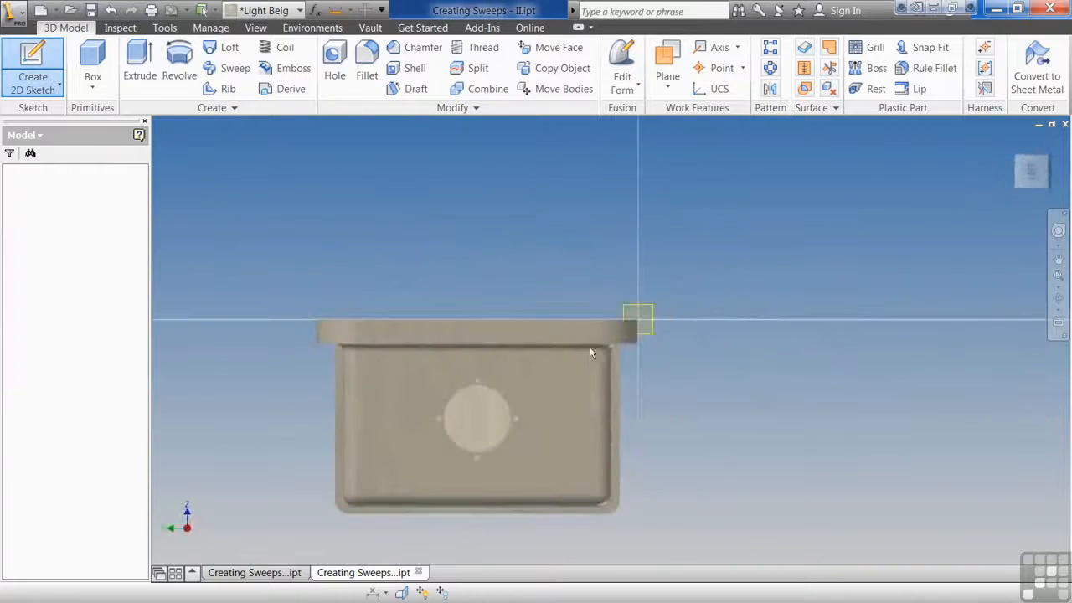
key(F7)
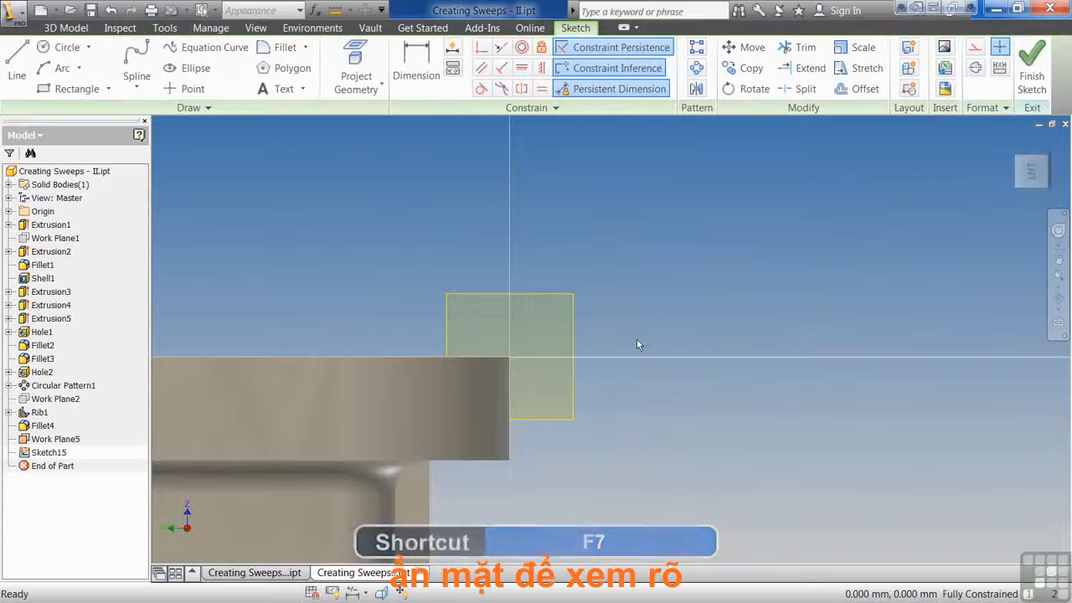
Step: Project the housing's cut edges into the sketch and hide the work plane
click(378, 86)
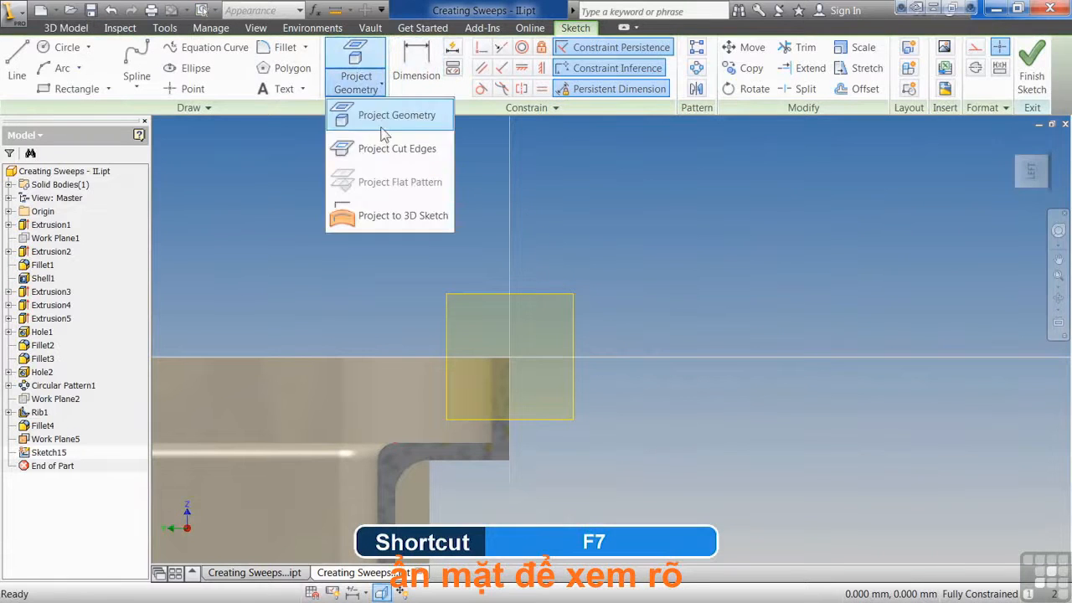
click(393, 148)
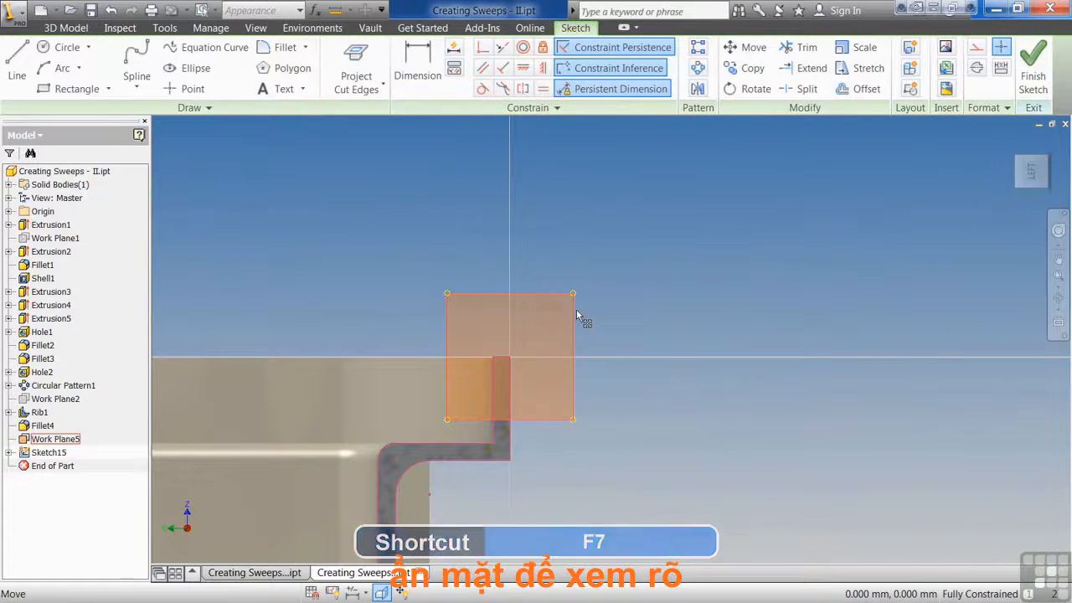
right_click(576, 309)
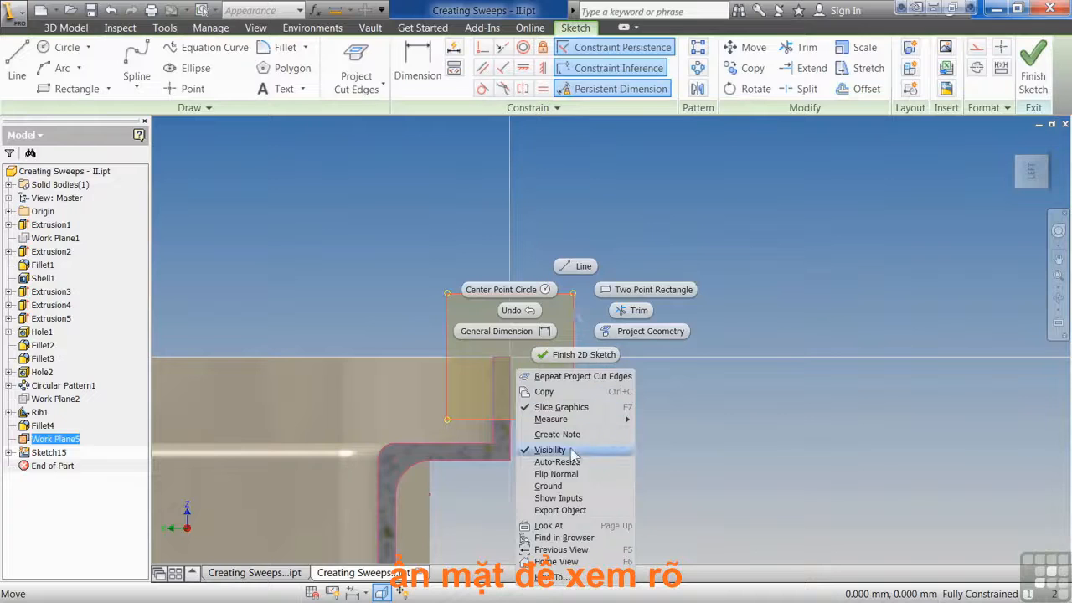
click(572, 452)
Step: Sketch a stepped lip profile with lines from the rim's outer top corner back to its outer wall, about 14 mm wide and 16 mm high
key(l)
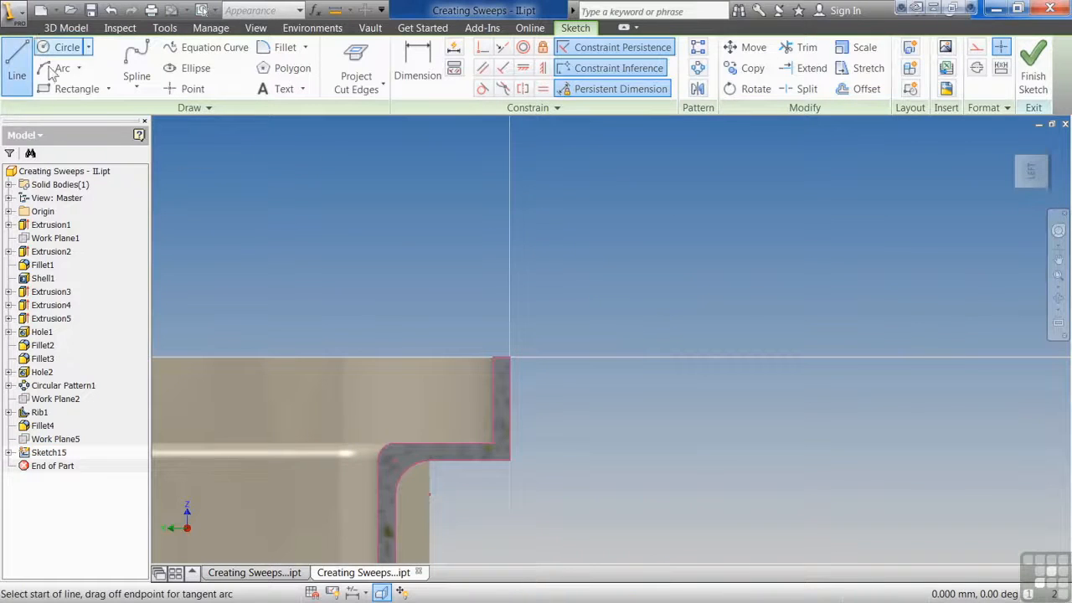
click(509, 358)
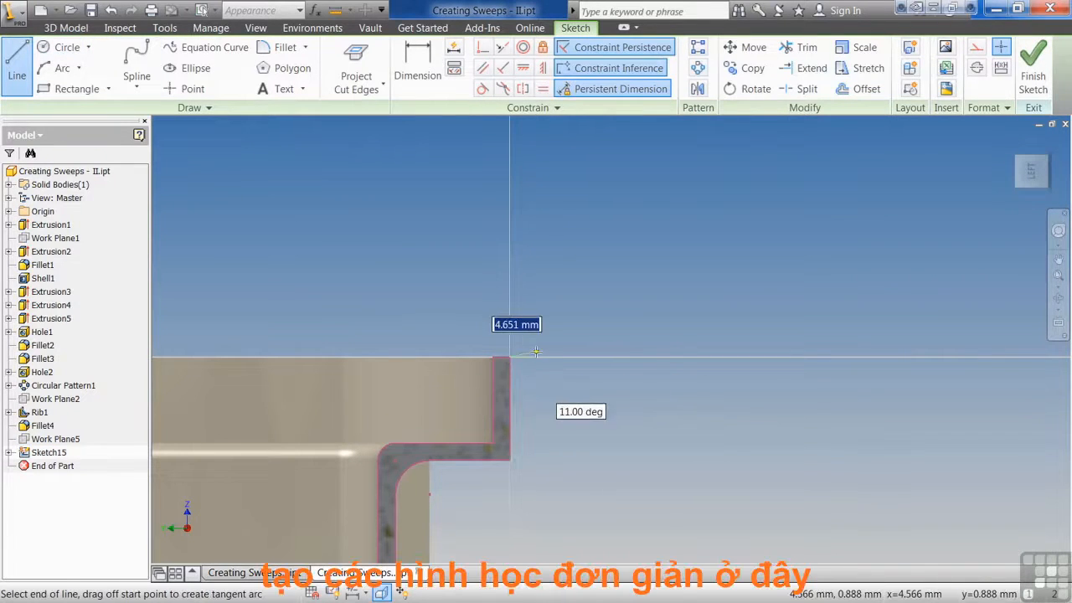
click(536, 357)
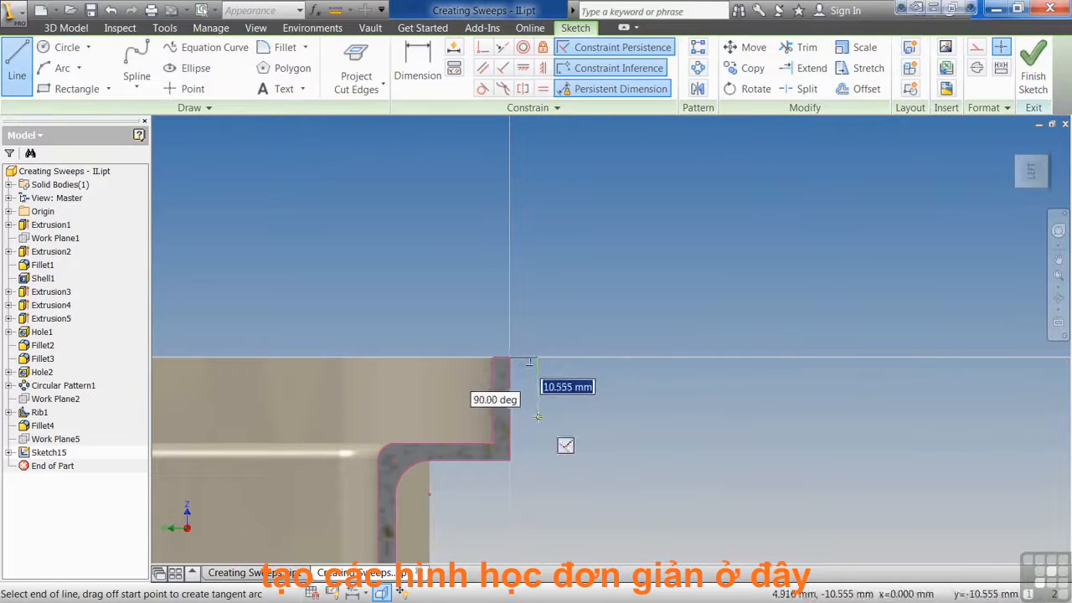
click(537, 417)
click(566, 417)
click(566, 391)
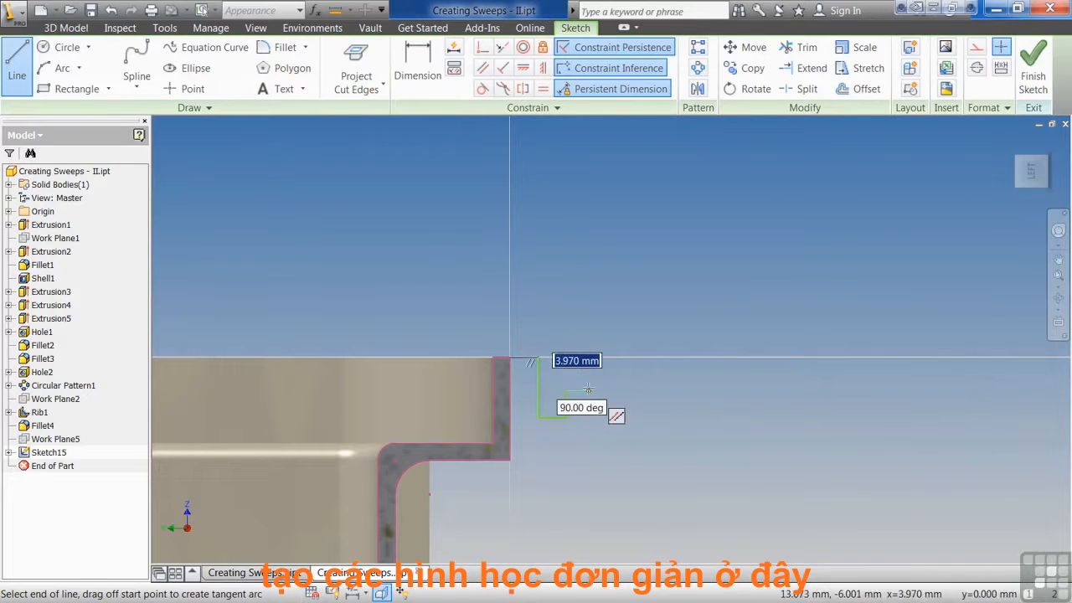
click(589, 390)
click(575, 445)
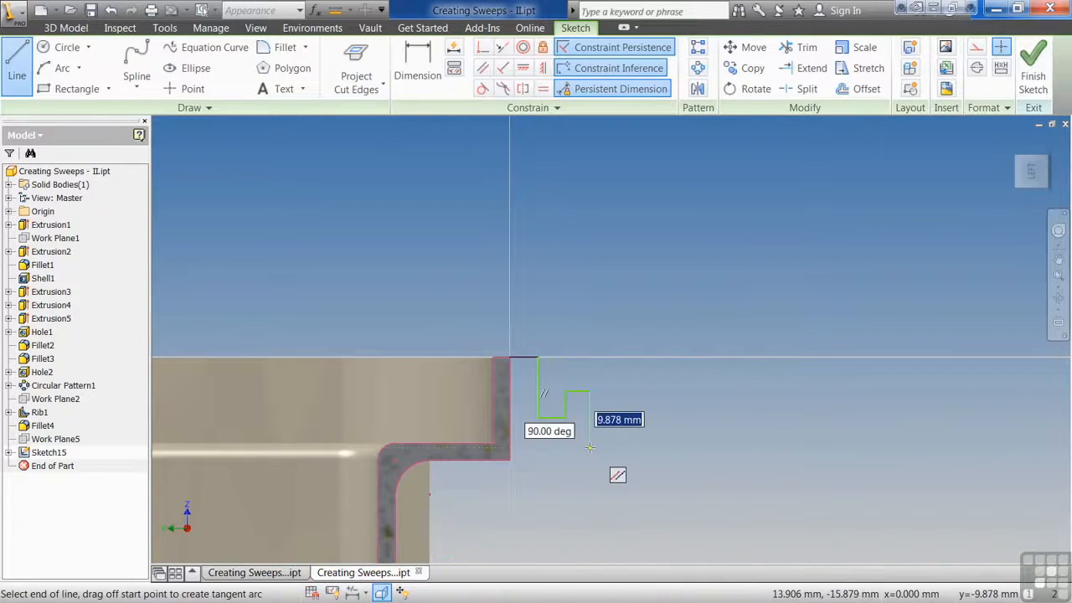
click(509, 446)
key(Escape)
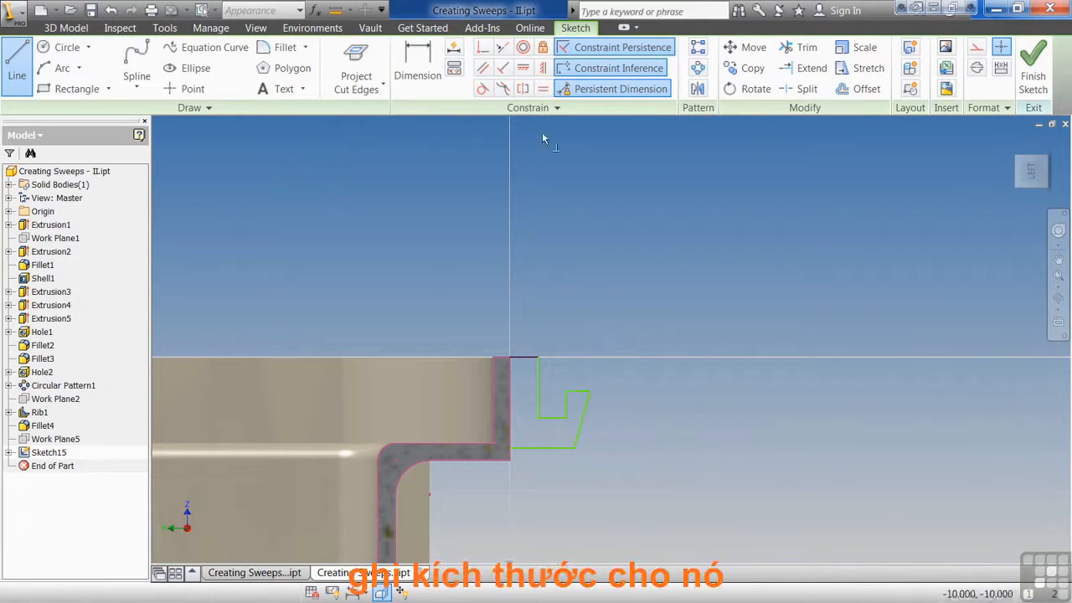
Step: Make the profile's slanted outer line perpendicular to its bottom line
click(583, 423)
click(563, 448)
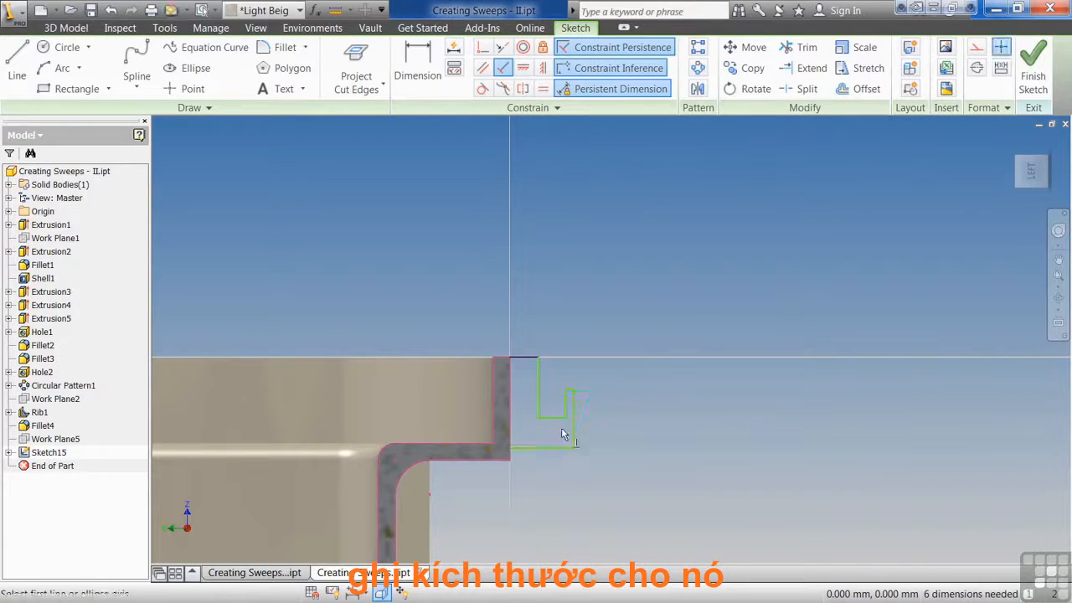
Step: Make the profile's top line at the rim and the short top line of its outer leg equal in length
click(543, 89)
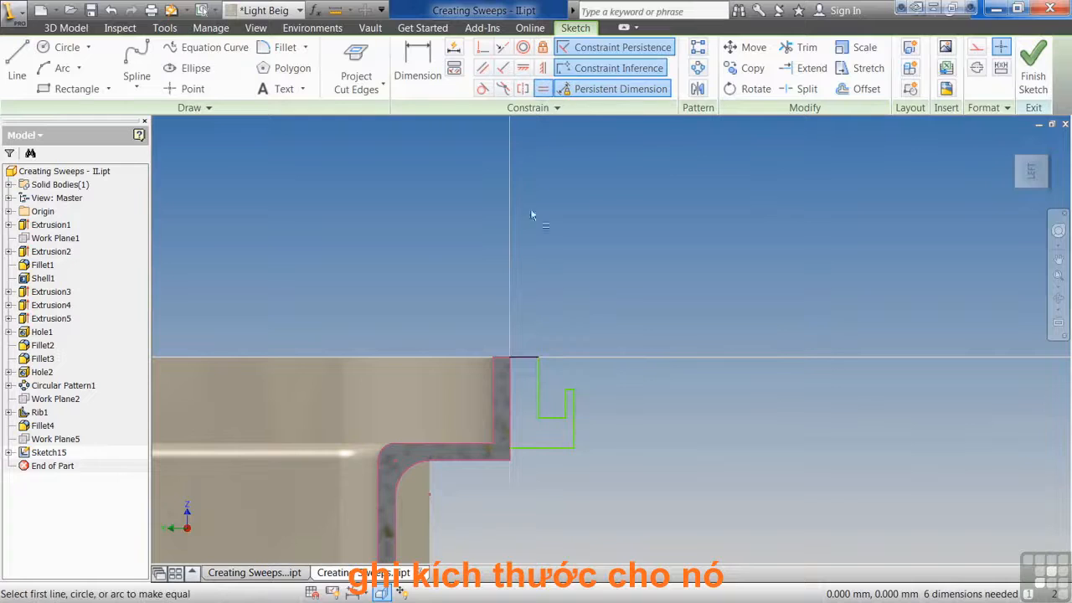
click(522, 357)
key(Escape)
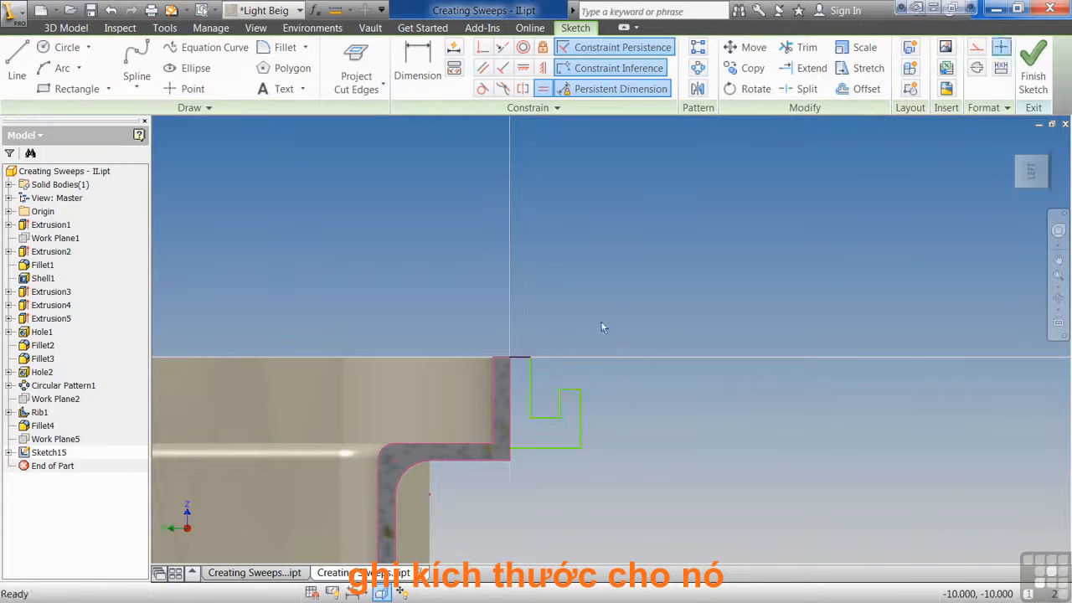
Step: Dimension the profile's top line at the rim as 1 mm and the channel's width as 3 mm
key(d)
click(520, 360)
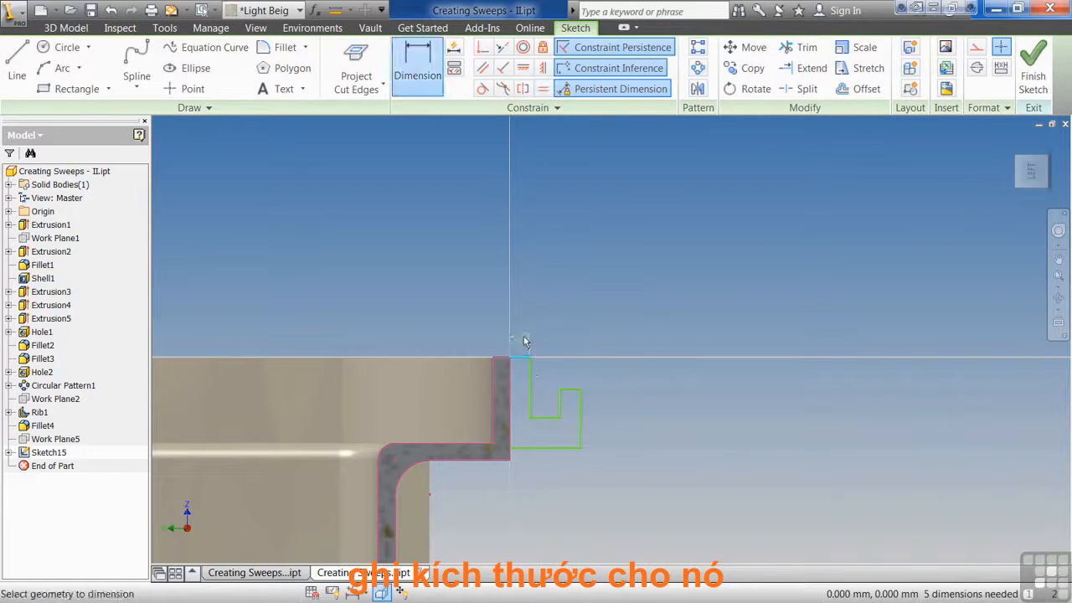
click(522, 335)
text(1)
key(Escape)
click(545, 410)
click(570, 402)
text(3)
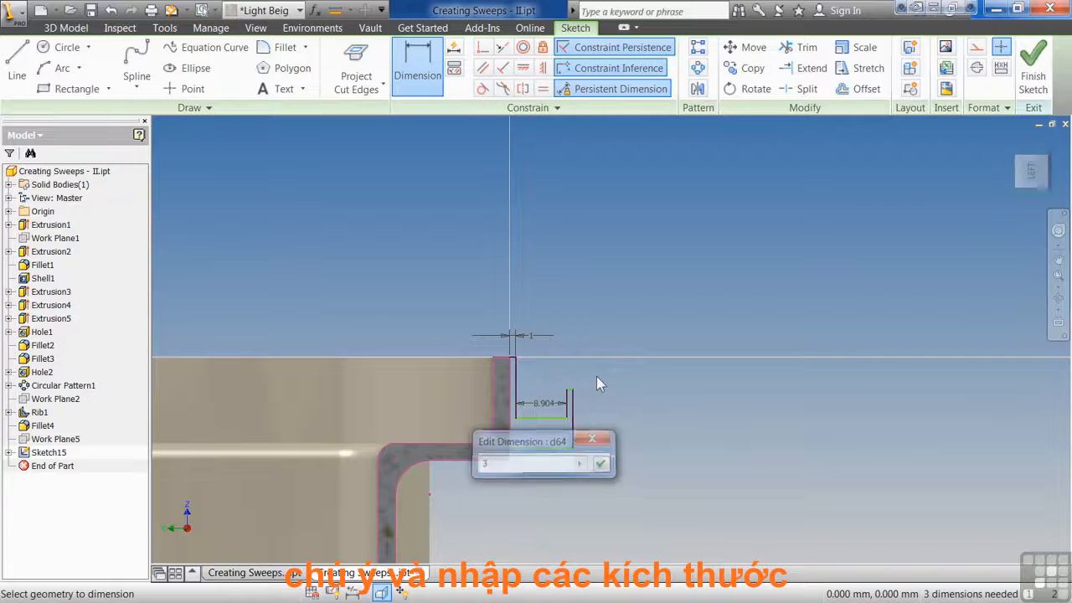
key(Return)
Step: Change the top line's dimension to 2 mm
click(533, 336)
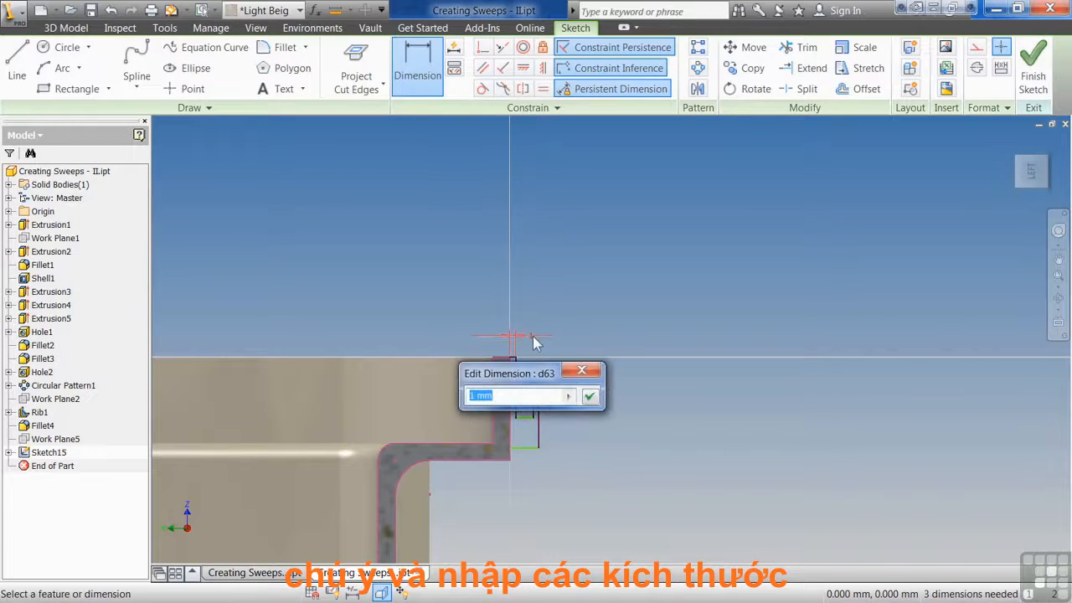
text(3)
key(Return)
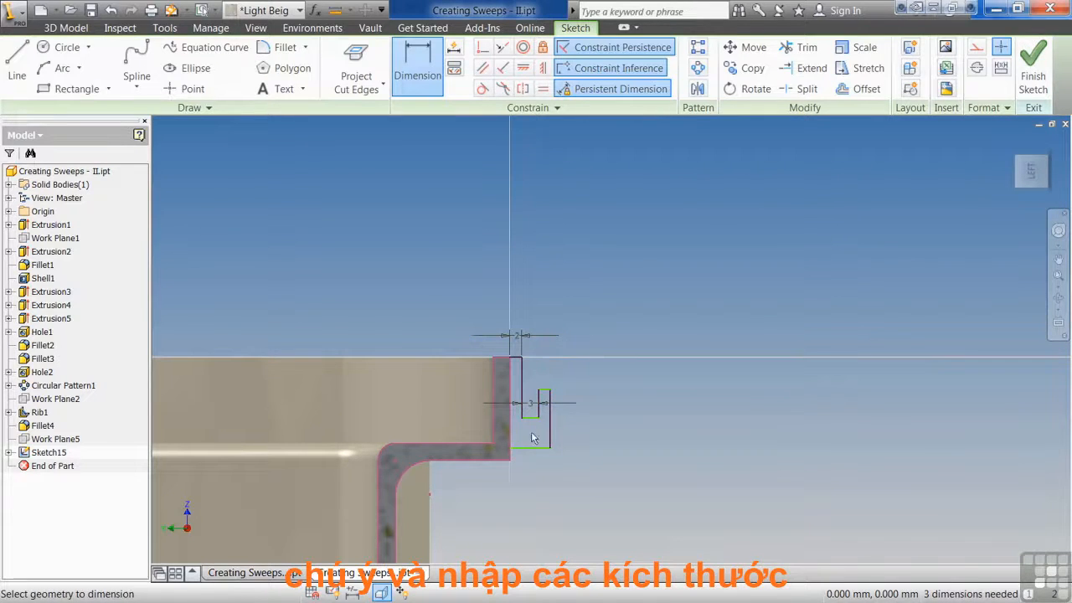
Step: Dimension the thickness under the channel as 2 mm and the height of the outer leg as 7.5 mm
click(534, 418)
click(537, 448)
click(586, 434)
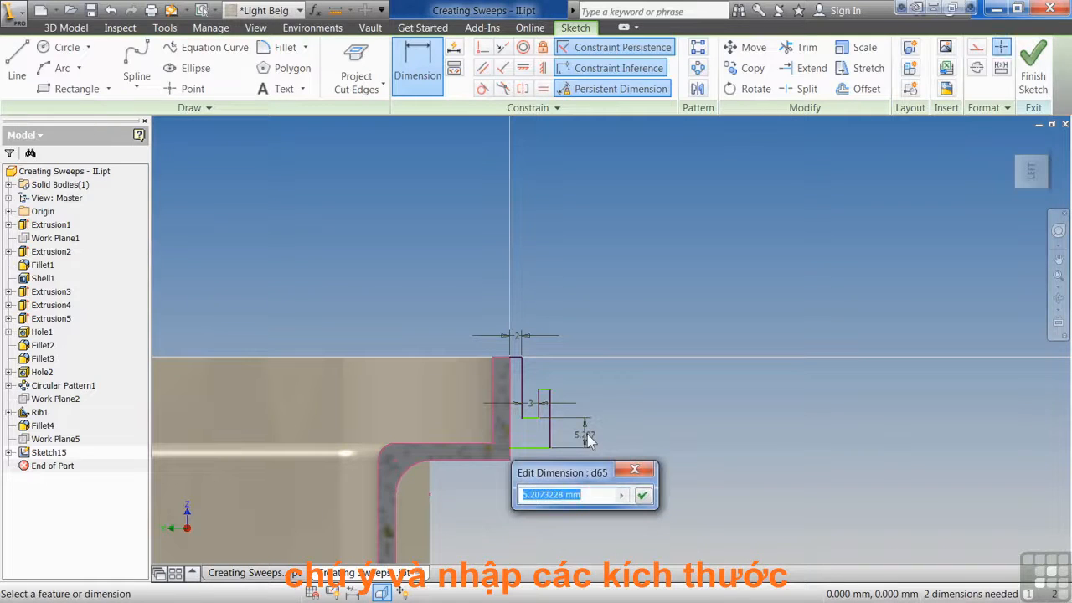
key(Return)
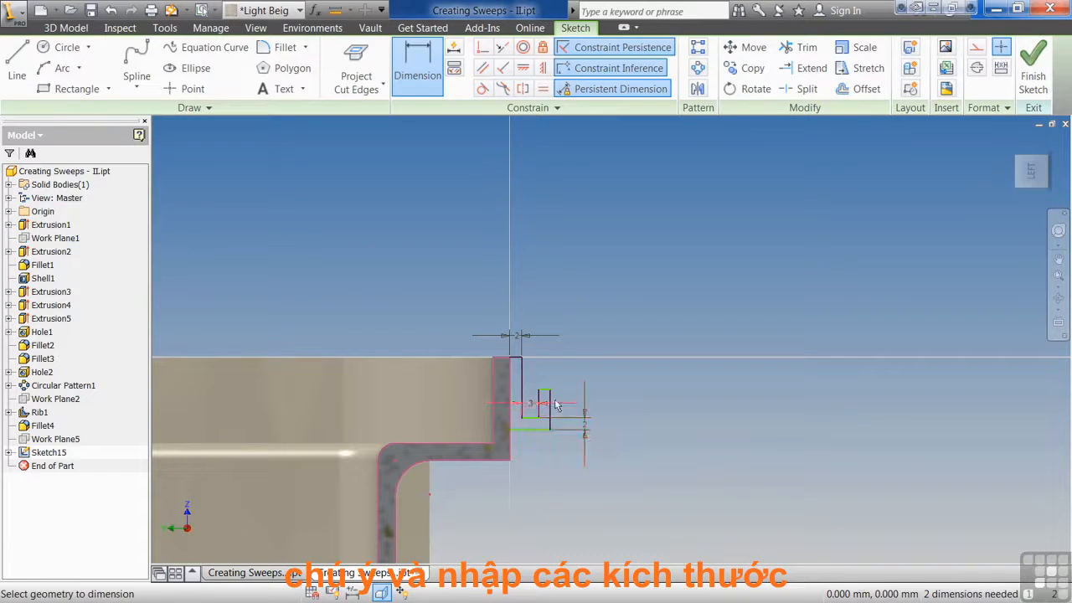
click(550, 419)
click(555, 416)
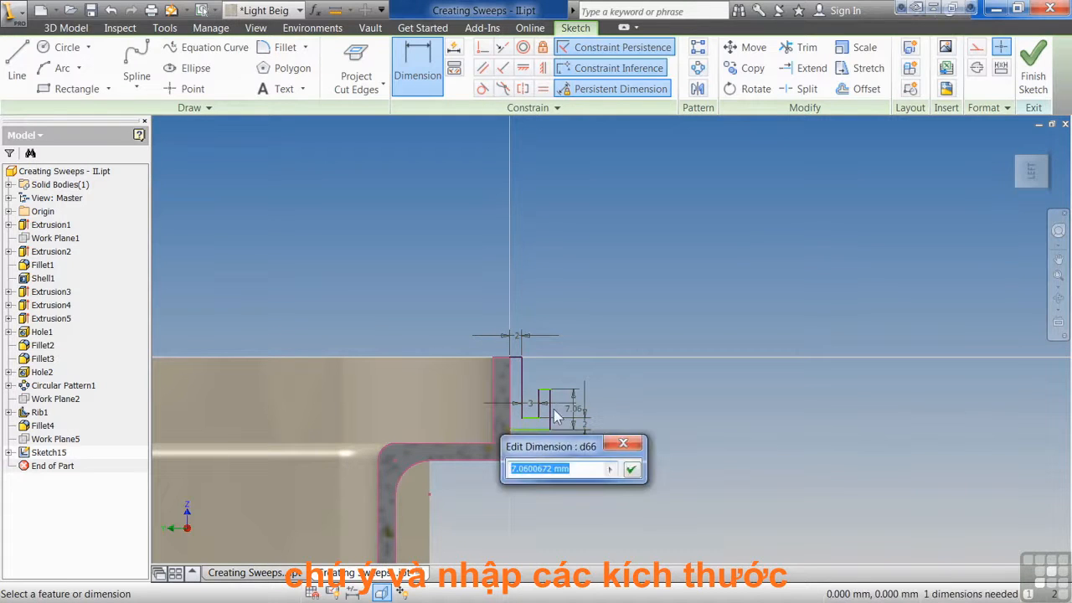
key(Return)
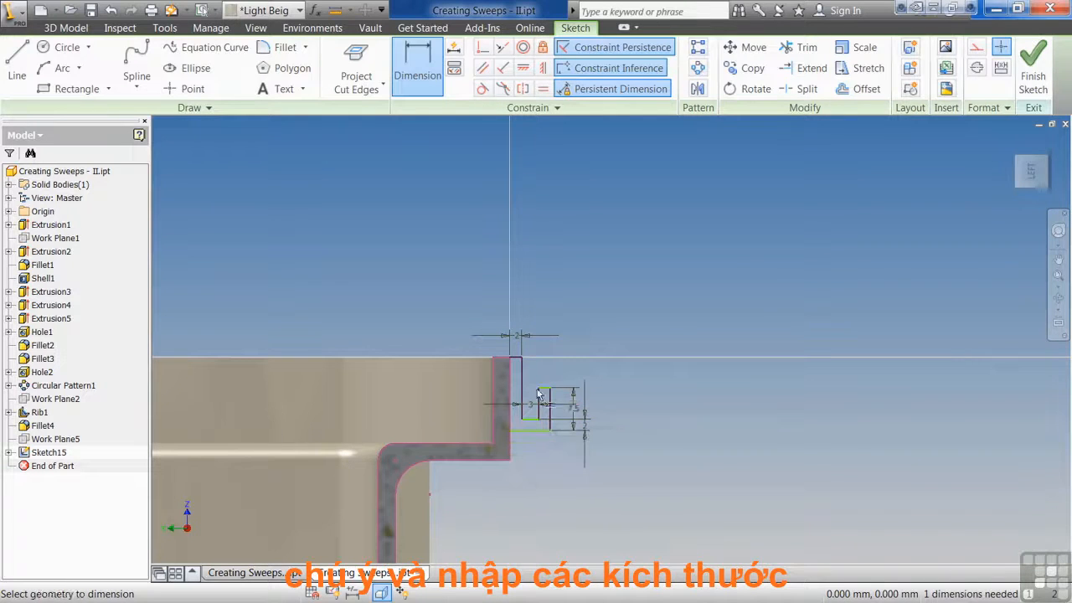
Step: Dimension the channel's inner vertical line as 10 mm and finish the profile sketch
click(528, 384)
click(533, 379)
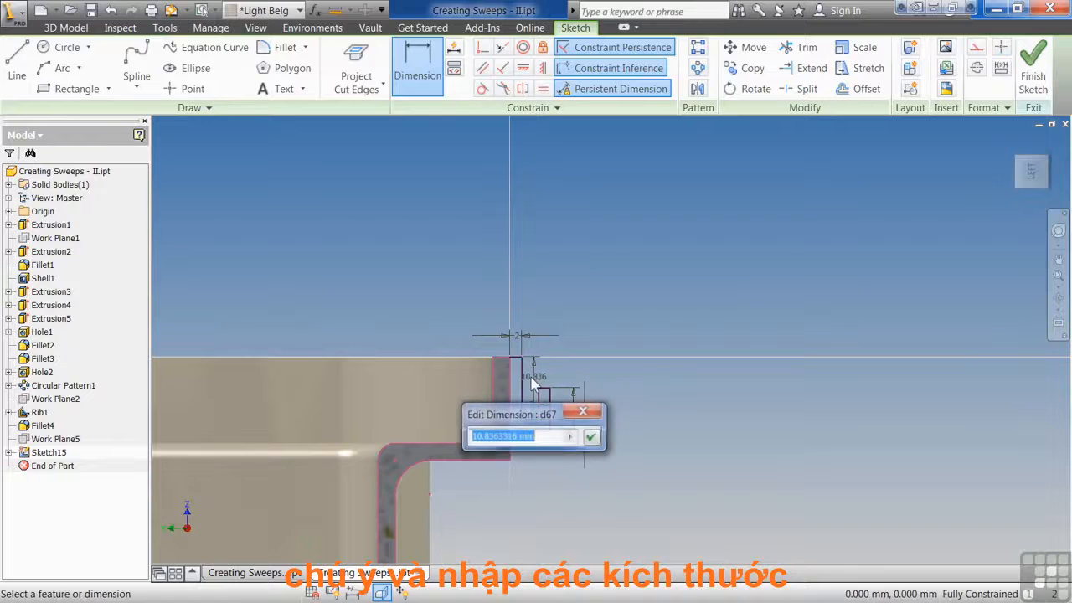
text(10)
key(Return)
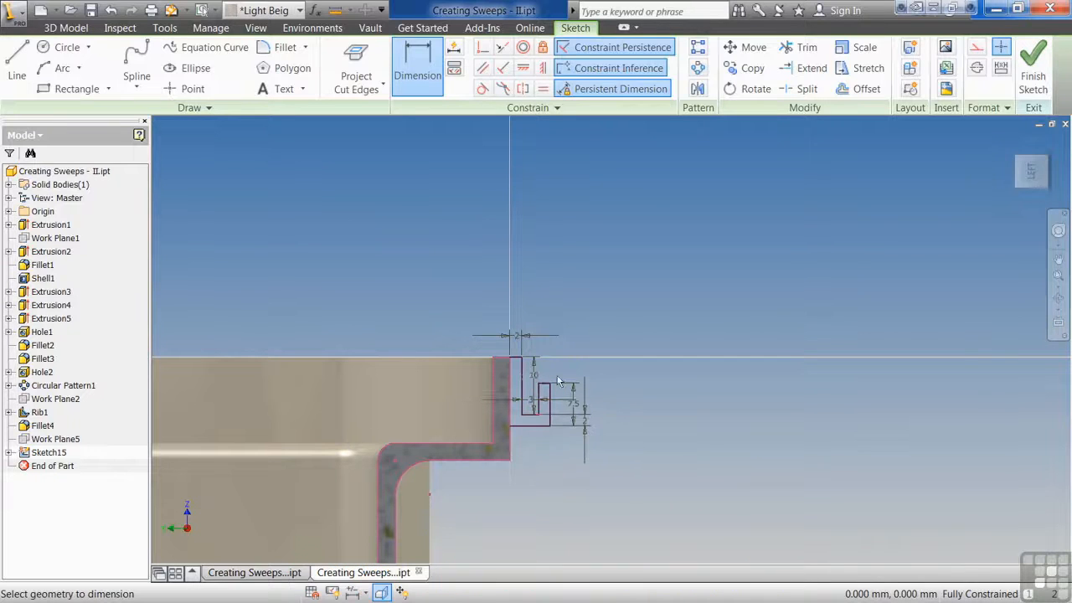
scroll(578, 398, up, 2)
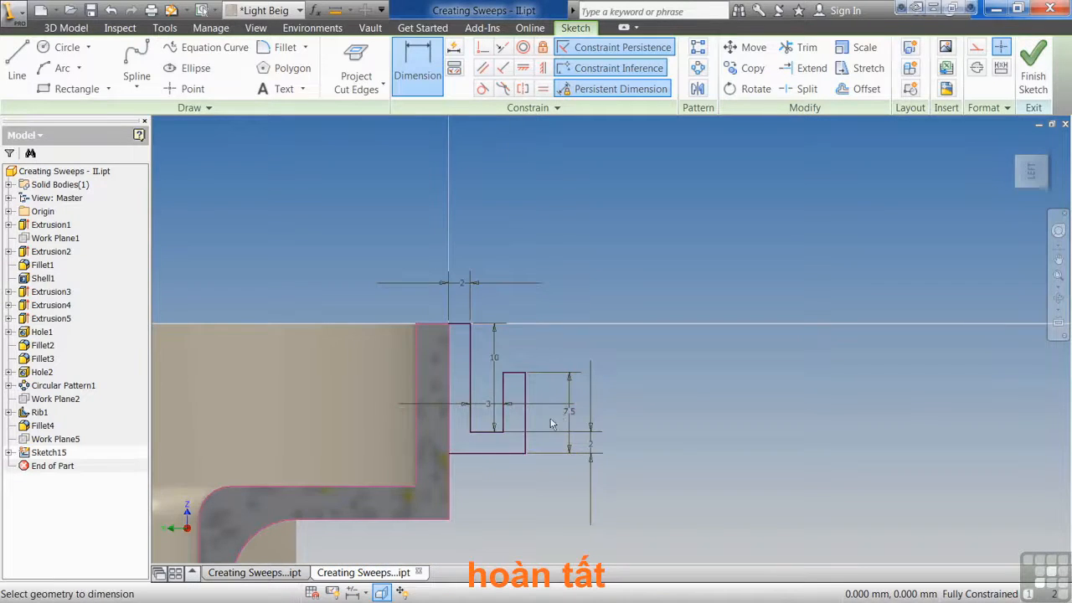
click(1032, 67)
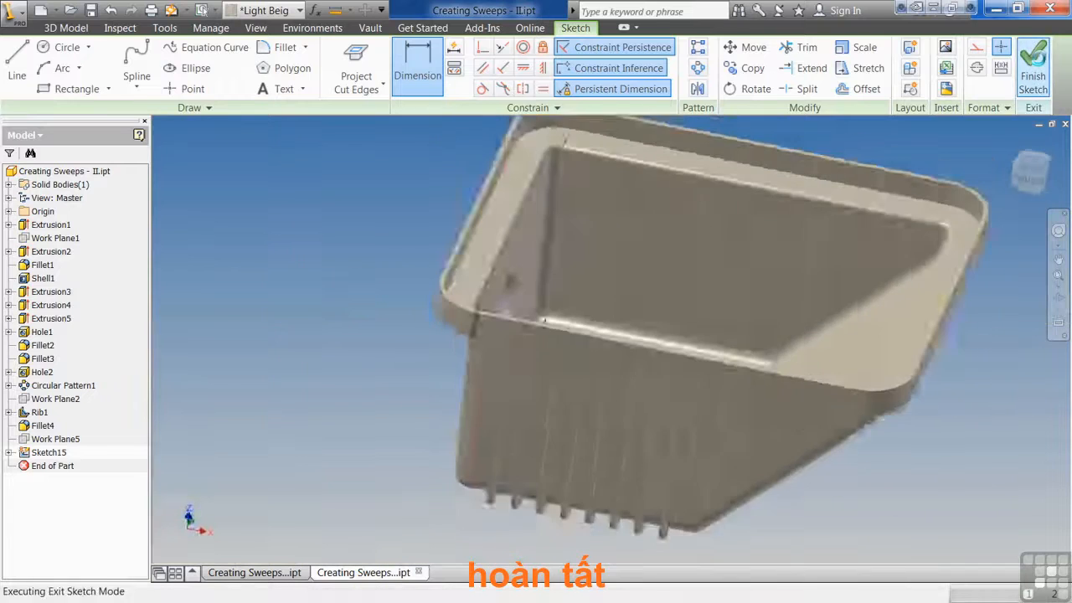
Step: Create a 2D sketch on the rim's top face to capture its edge loops and finish the sketch
click(32, 65)
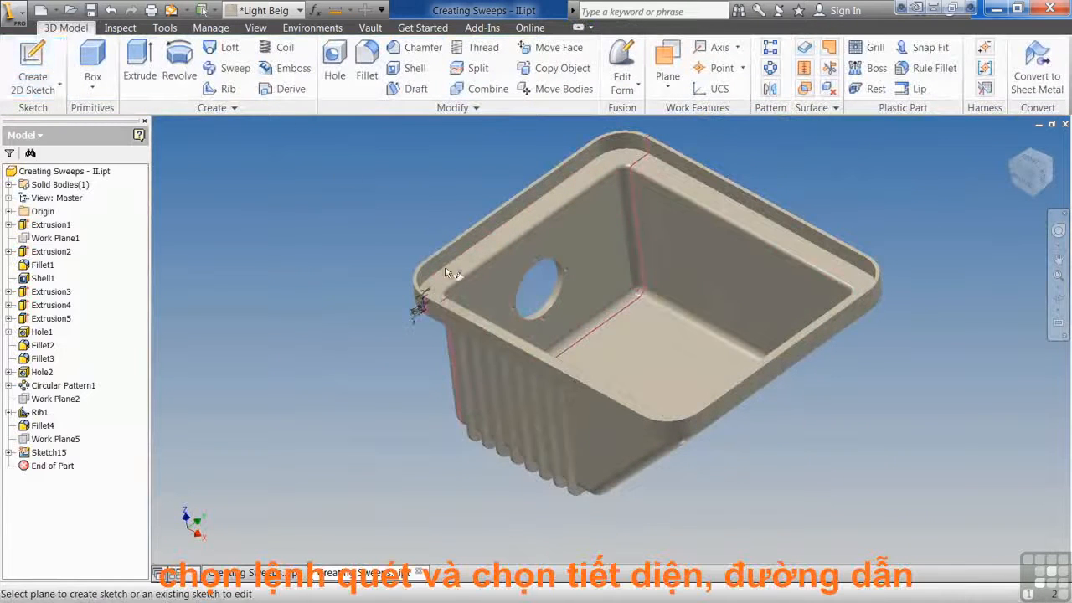
scroll(419, 306, up, 5)
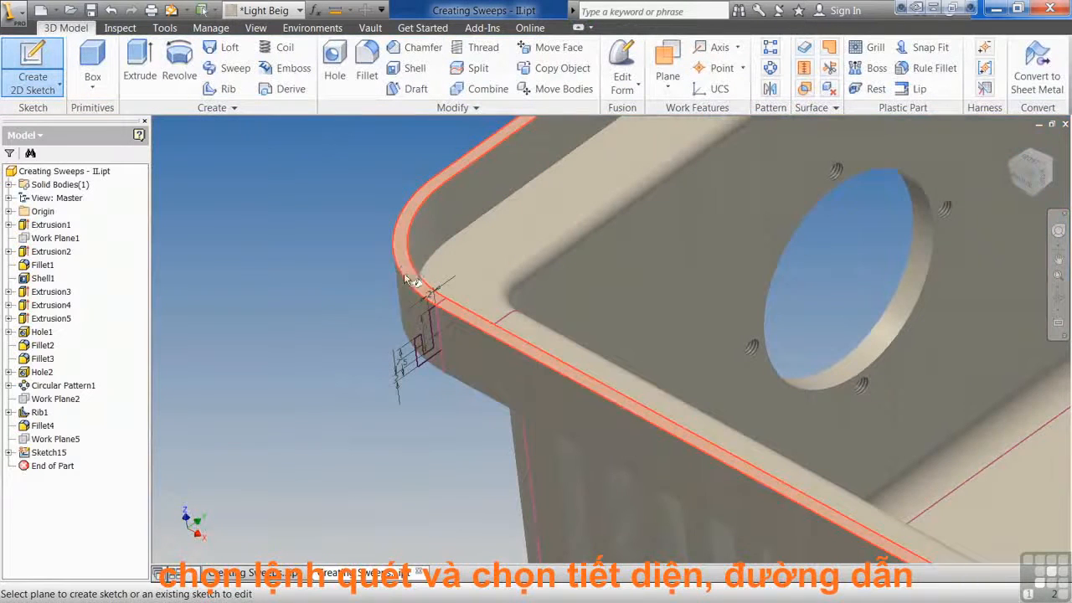
click(330, 301)
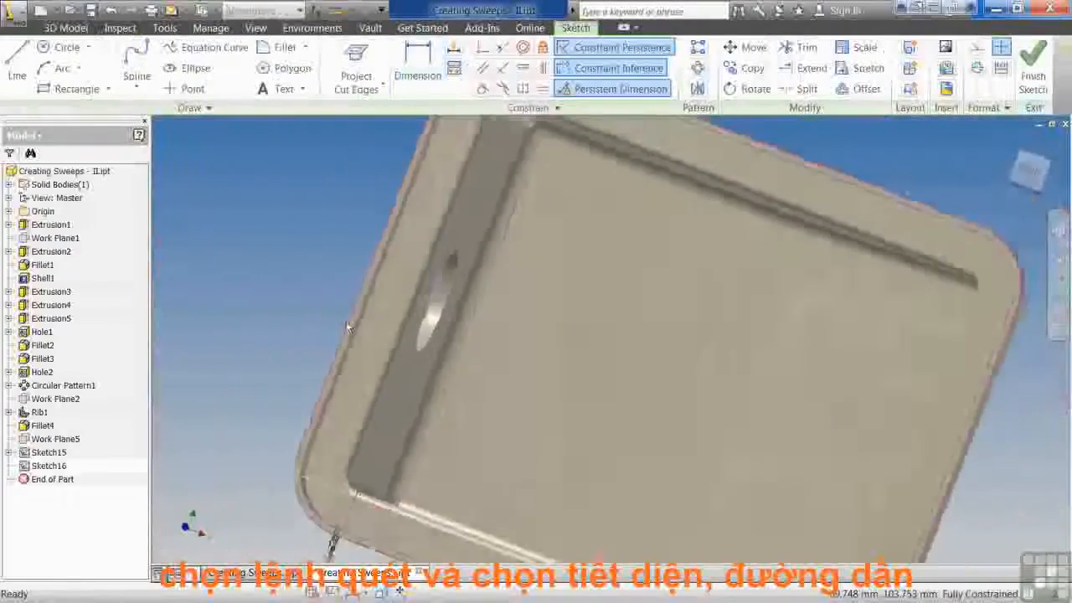
click(1036, 72)
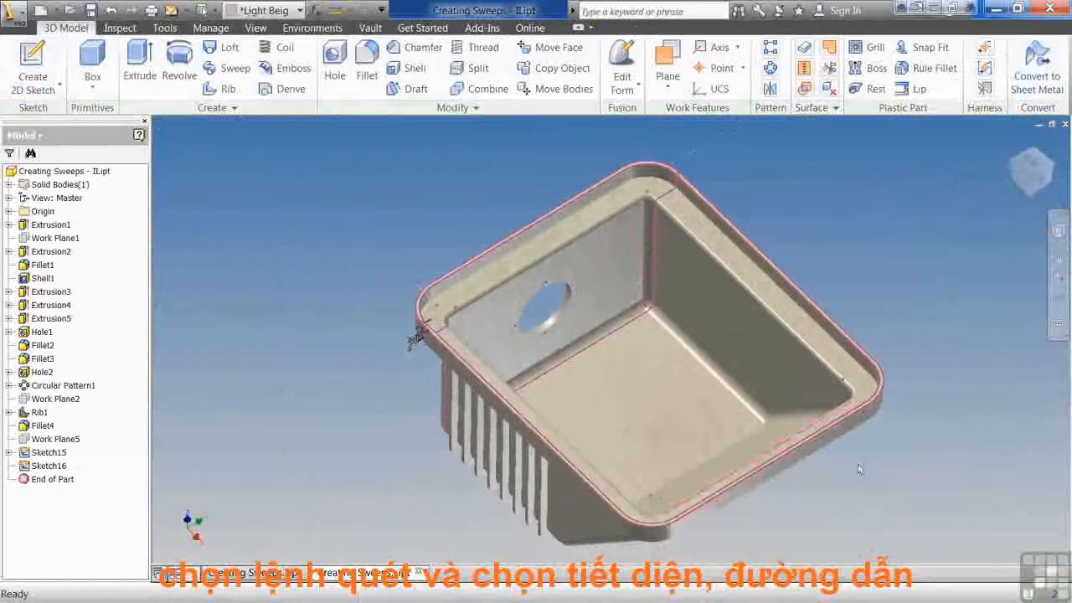
Step: Sweep the lip profile around the rim's edge loop as a joined solid with Path type and Path orientation
click(228, 68)
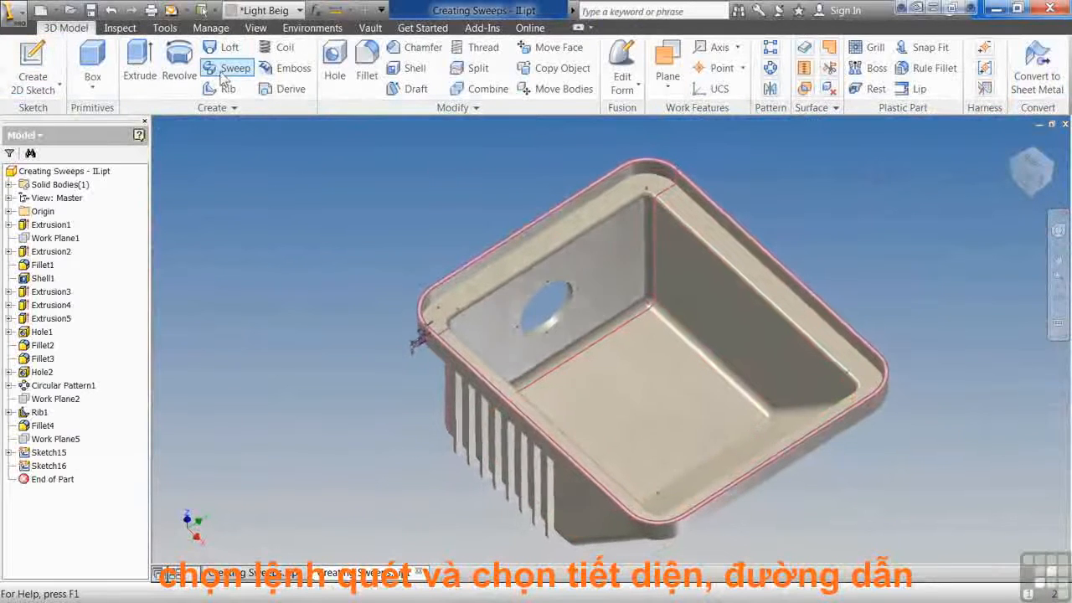
scroll(427, 352, up, 8)
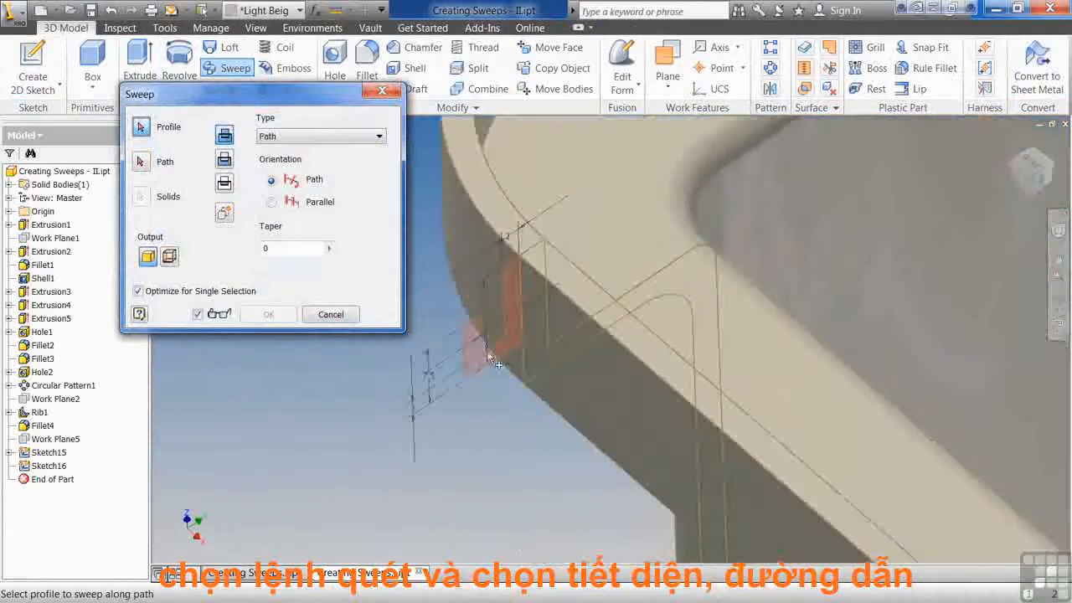
click(493, 358)
scroll(484, 360, down, 5)
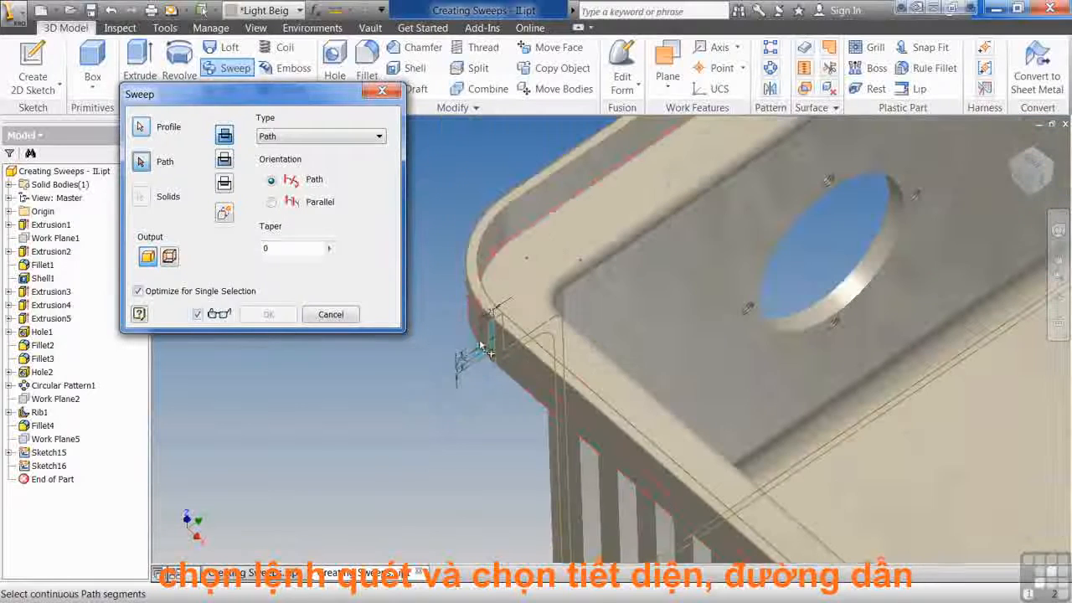
click(483, 305)
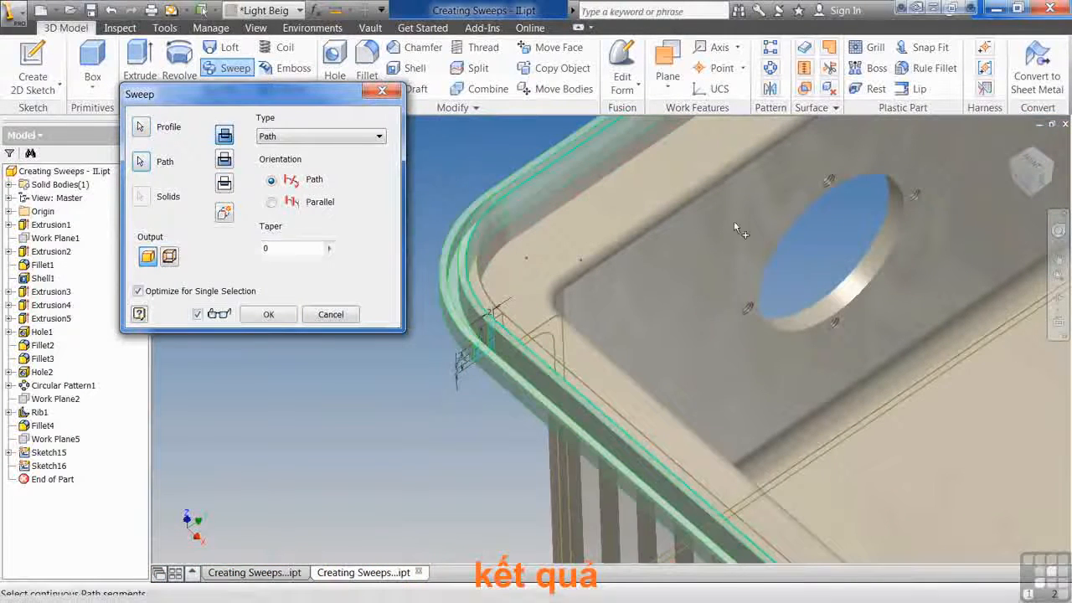
scroll(400, 356, down, 2)
click(268, 314)
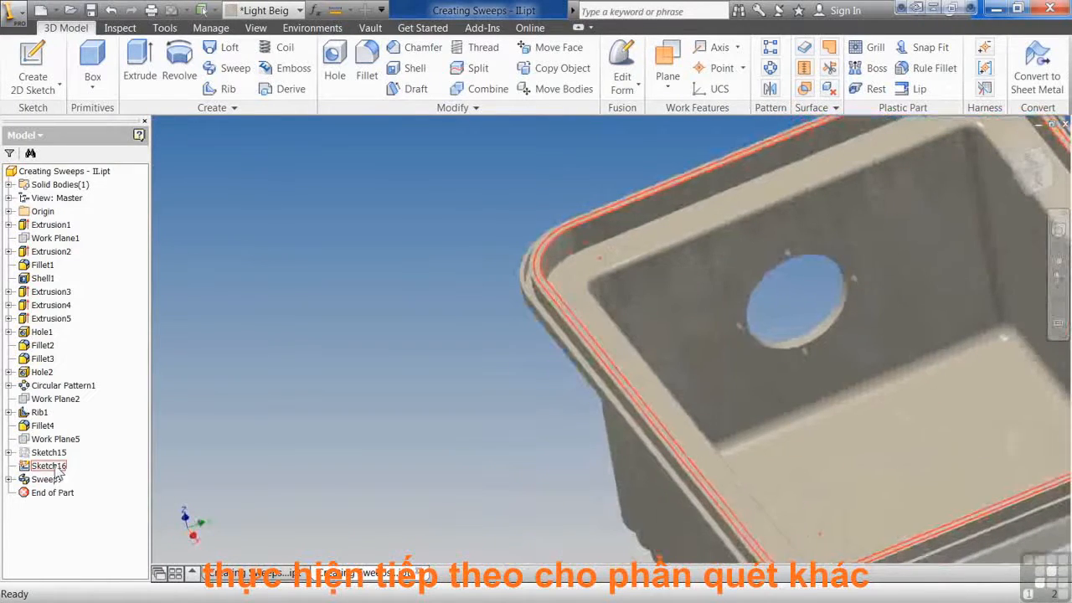
Step: Start a new 2D sketch on the work plane at the rim corner and project the cut edges into it
click(48, 452)
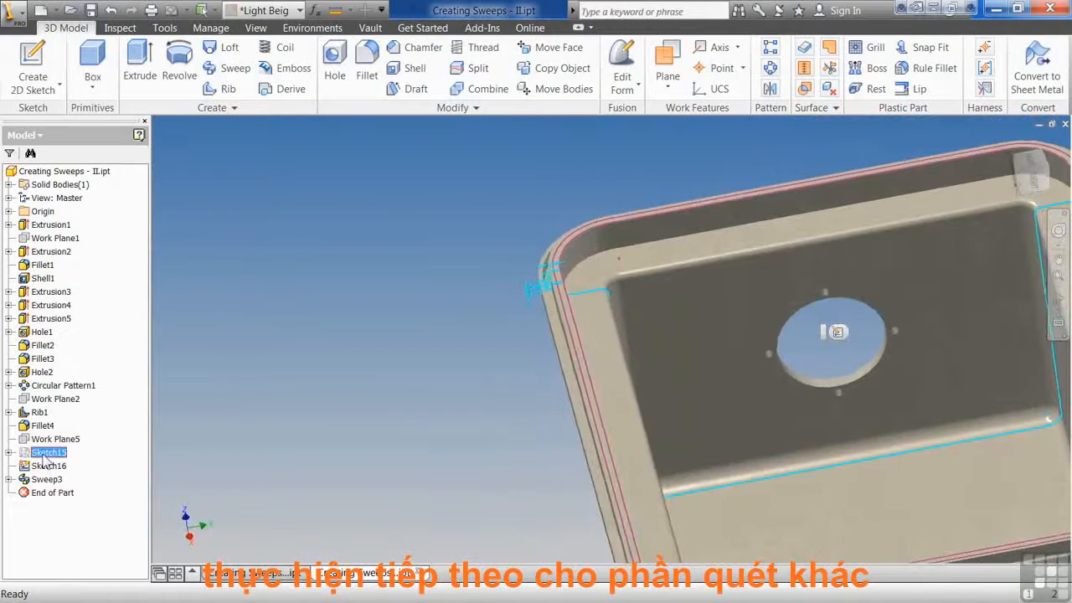
click(10, 452)
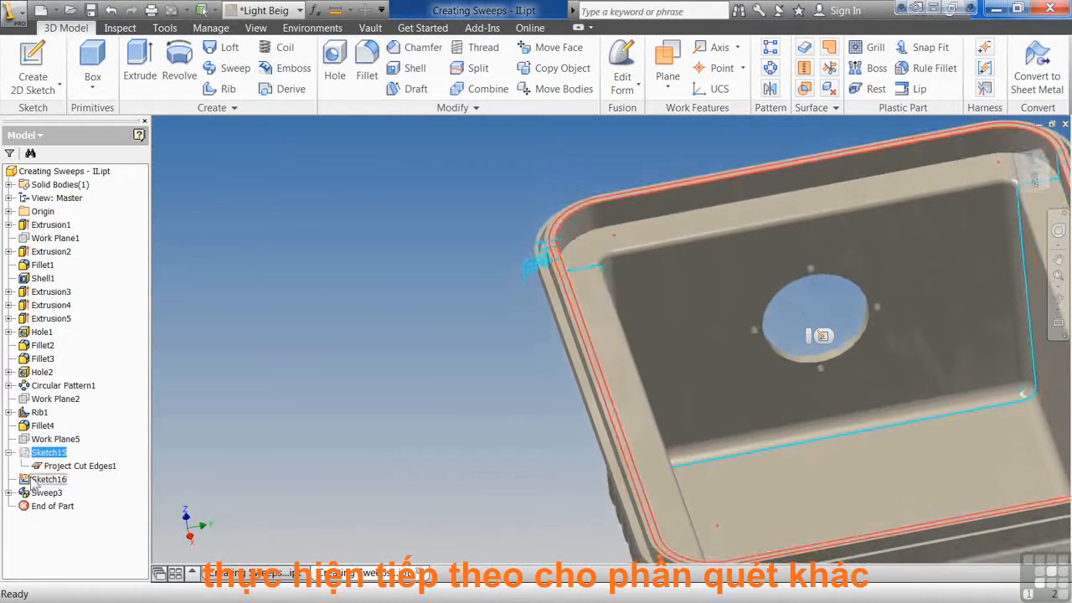
click(52, 439)
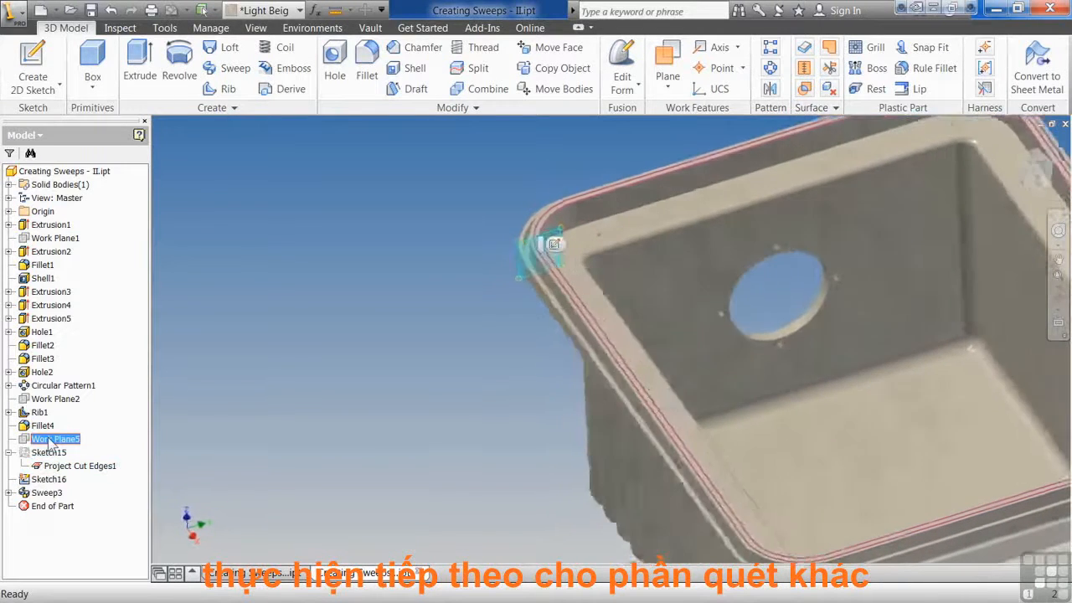
right_click(52, 442)
click(87, 413)
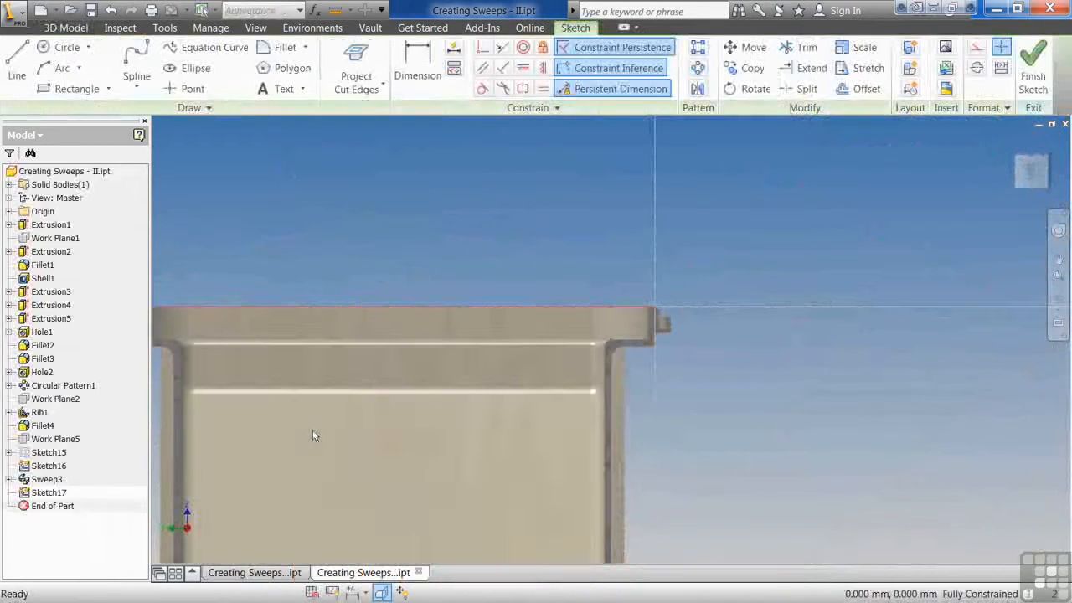
click(355, 67)
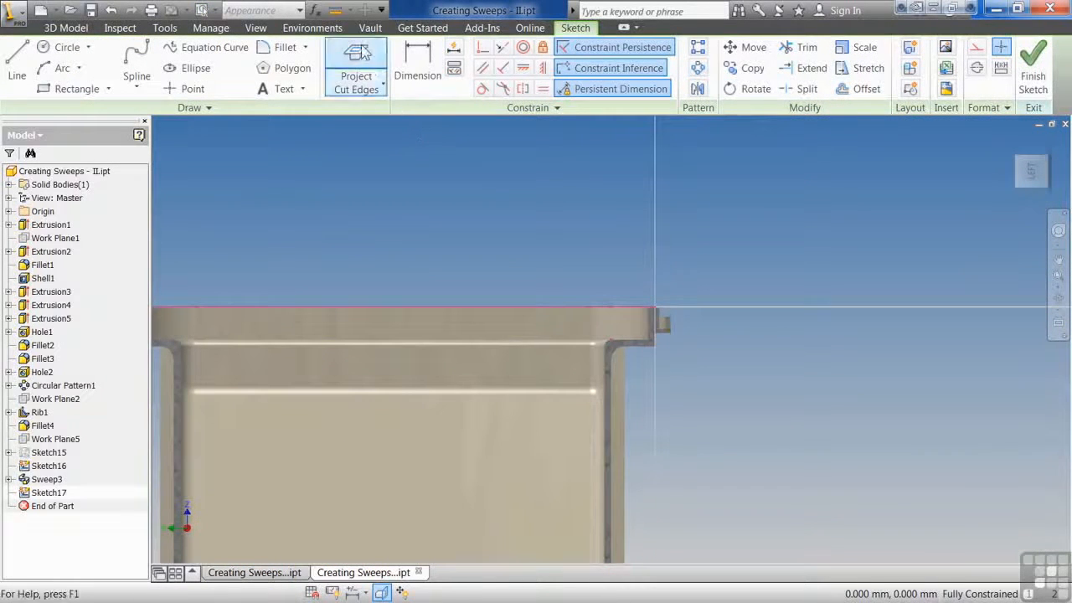
scroll(653, 310, up, 5)
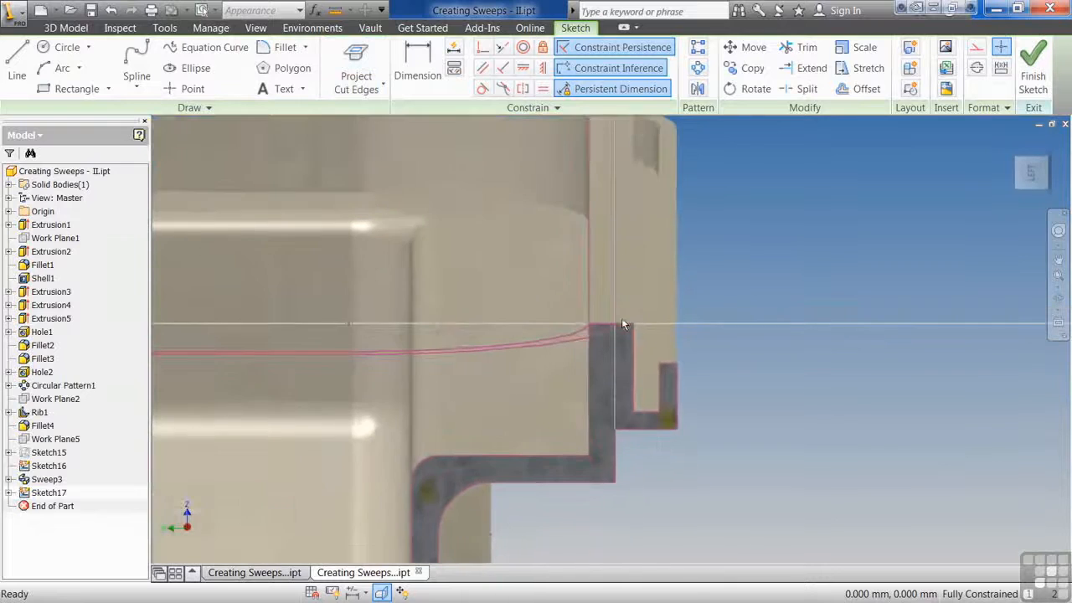
Step: Sketch a groove profile of lines and tangent arcs from the rim's inner wall, about 5.6 mm below the top, up to the rim's top edge
click(16, 63)
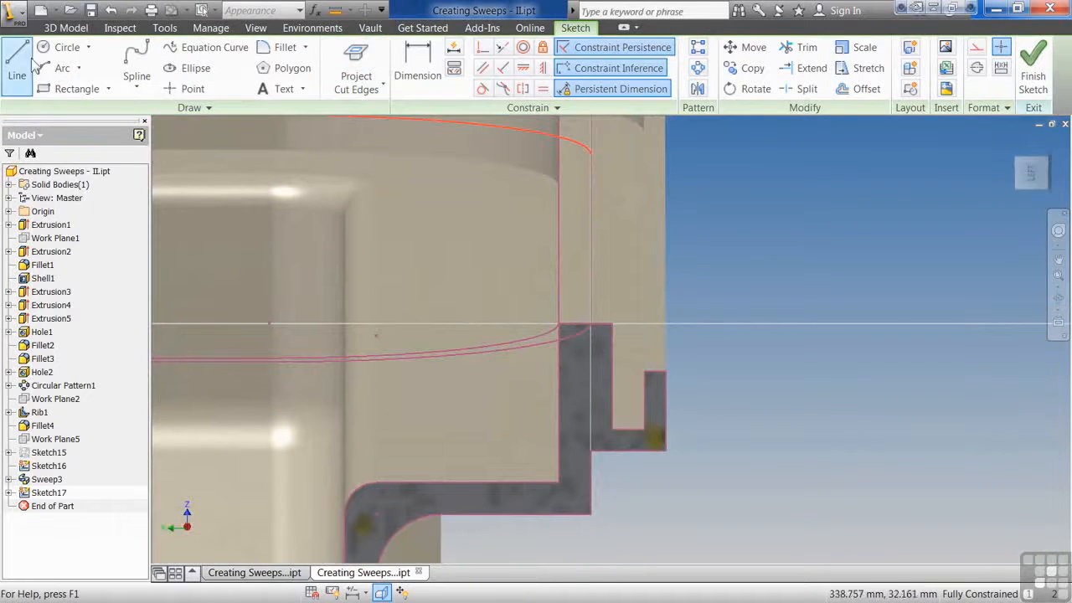
scroll(561, 395, up, 5)
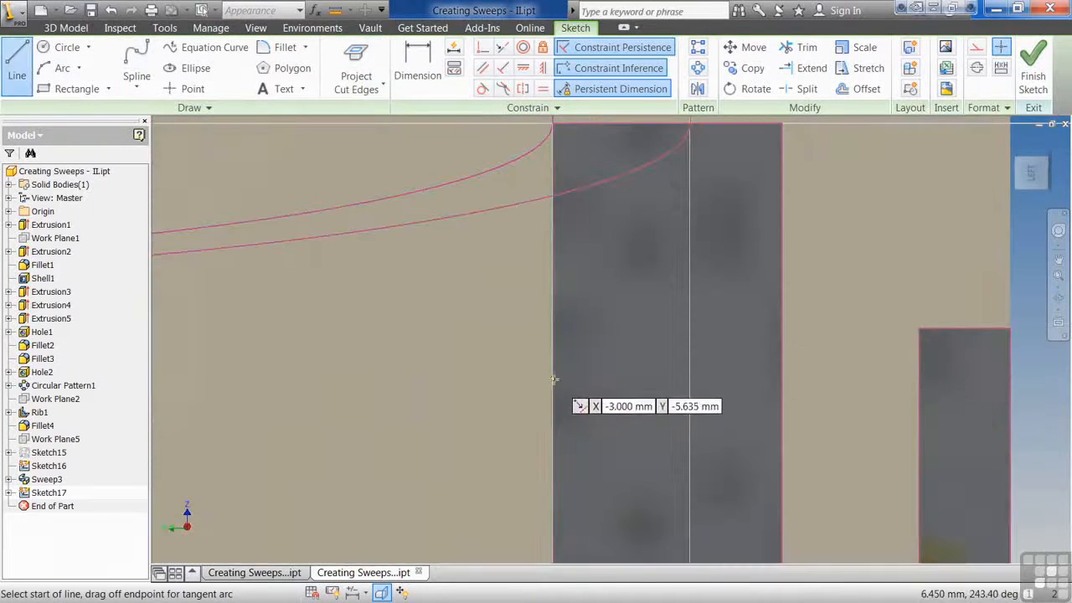
click(559, 383)
scroll(555, 383, down, 4)
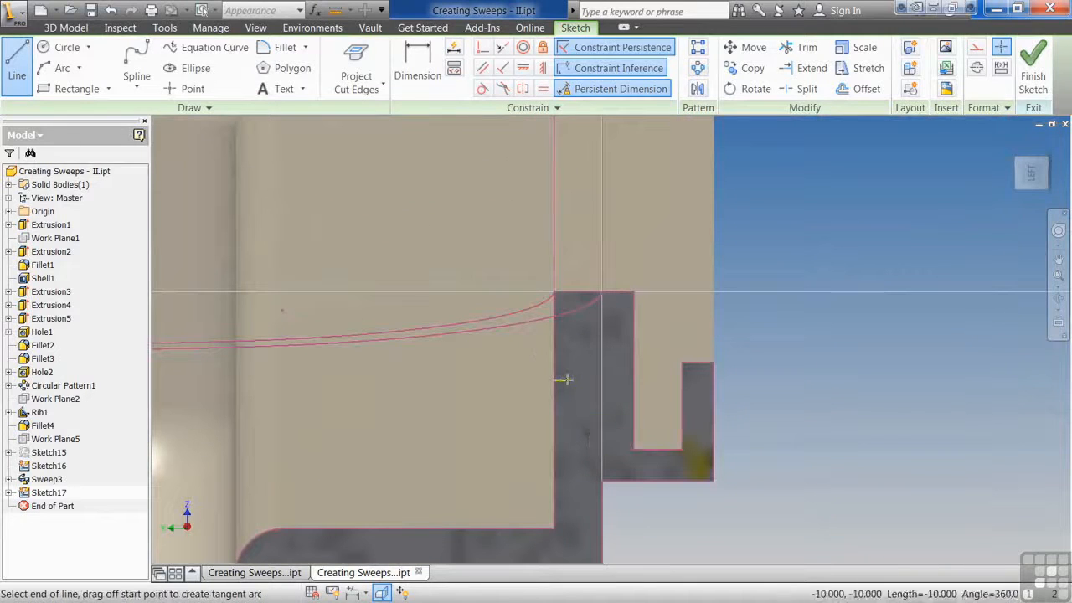
drag(555, 380, 576, 364)
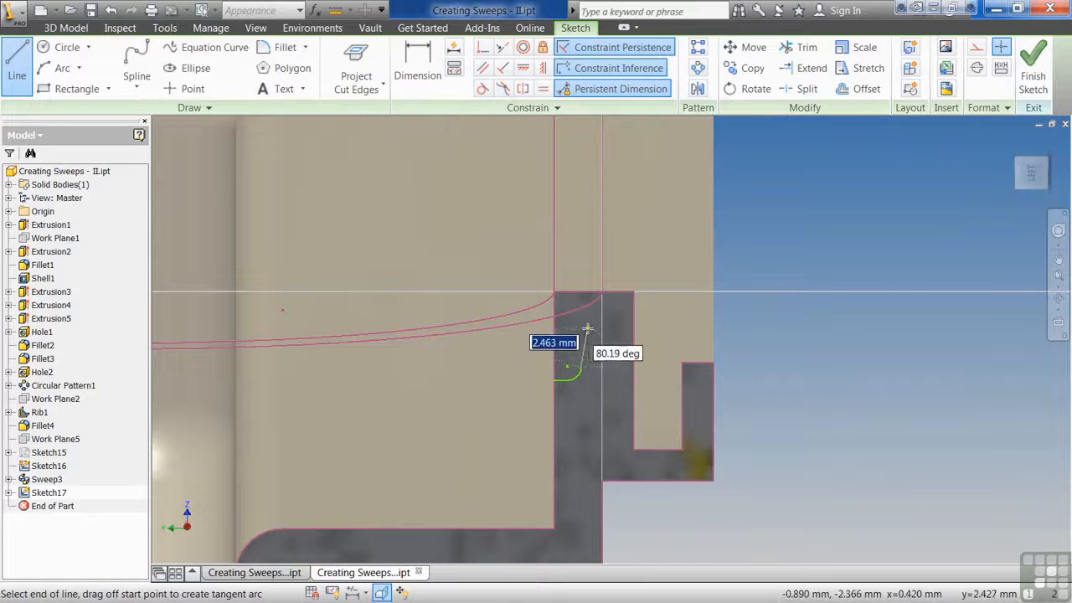
click(588, 327)
drag(589, 327, 591, 308)
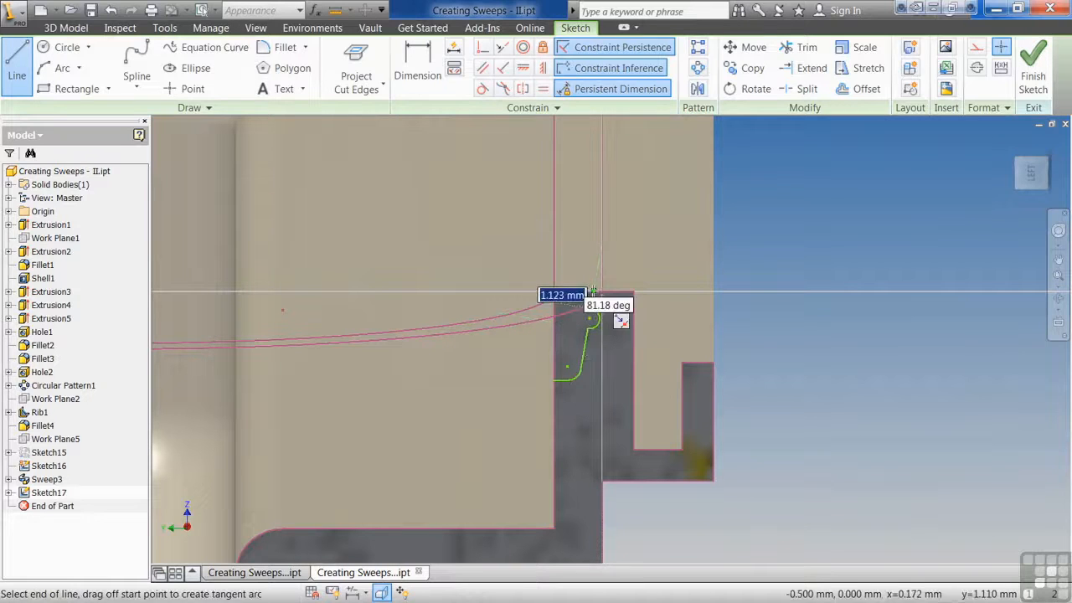
click(593, 291)
key(Escape)
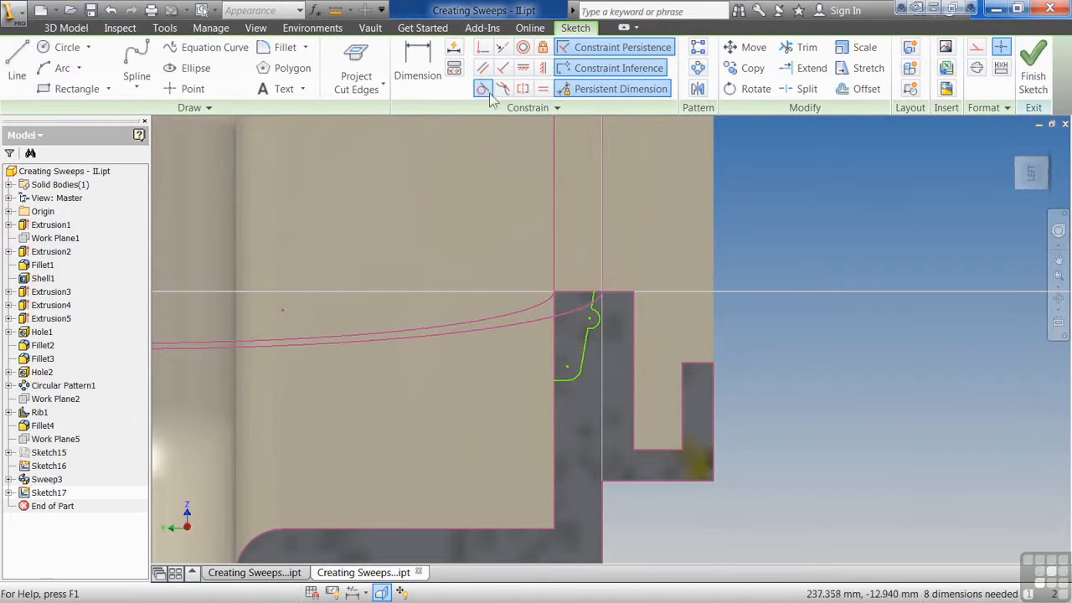
Step: Apply a tangent constraint between the groove profile's lower slanted line and its bottom corner arc
click(584, 362)
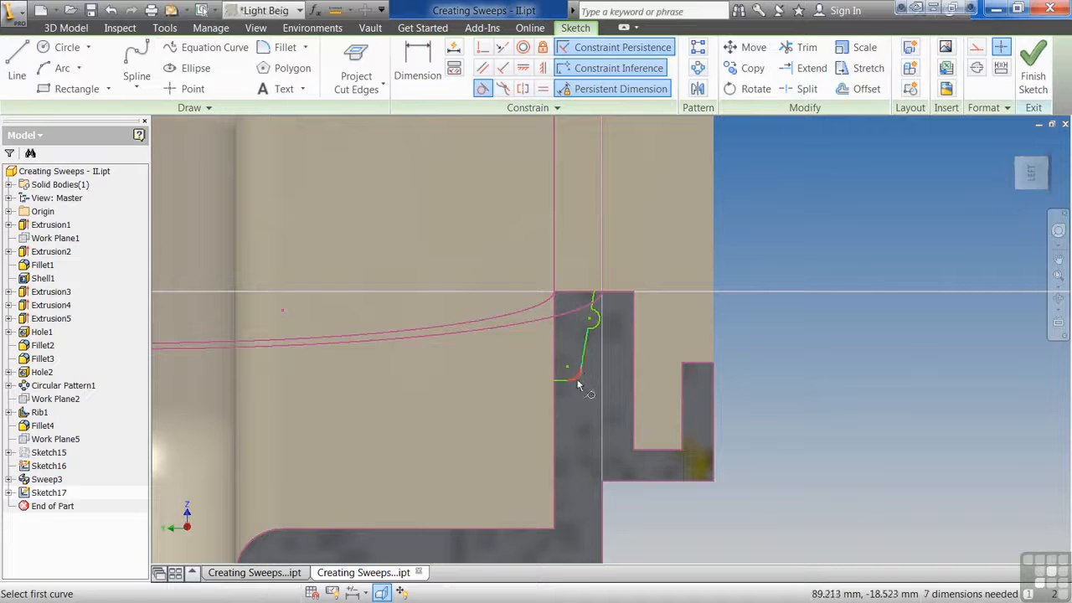
click(573, 382)
key(Escape)
Step: Dimension the depth from the rim's top edge to the groove profile's bottom line as 6.5 mm
key(d)
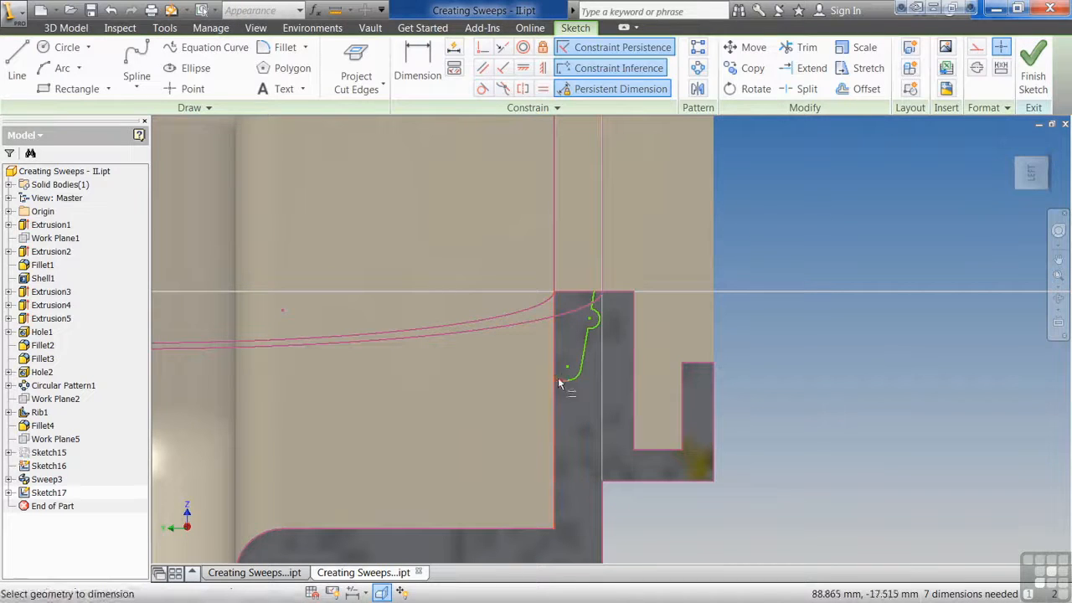
click(559, 382)
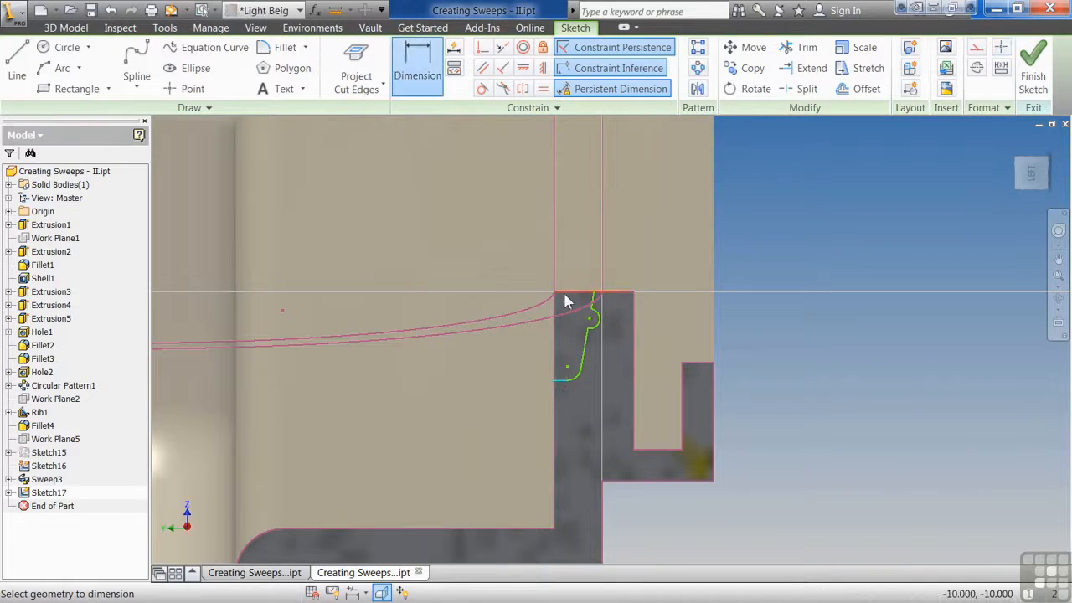
click(505, 308)
text(6.5)
key(Return)
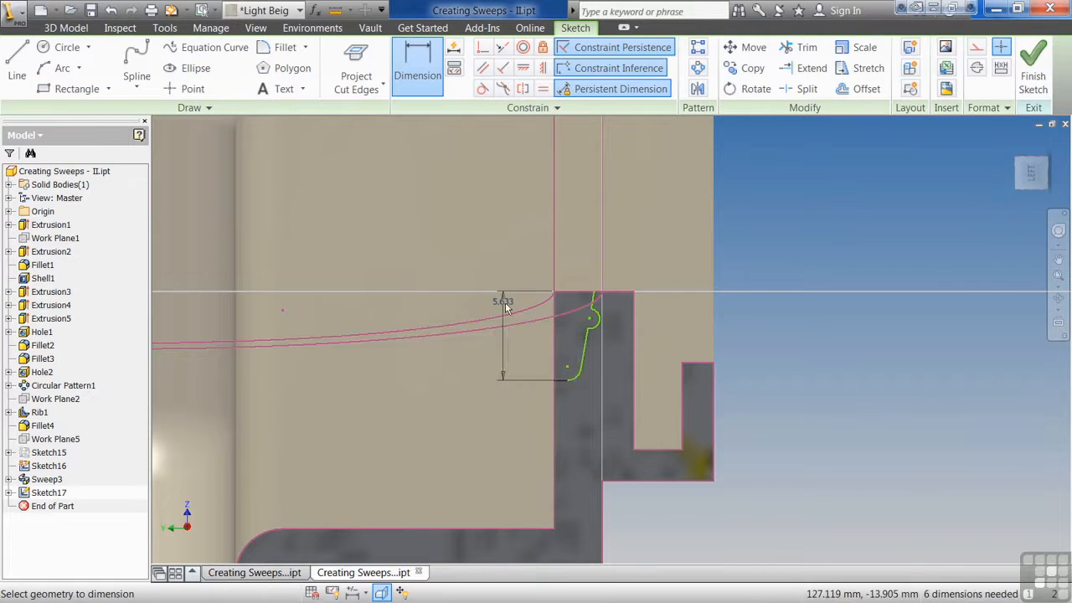
Step: Dimension the bulging arc in the groove profile with a radius of 1 mm
scroll(614, 336, up, 3)
click(617, 310)
click(638, 304)
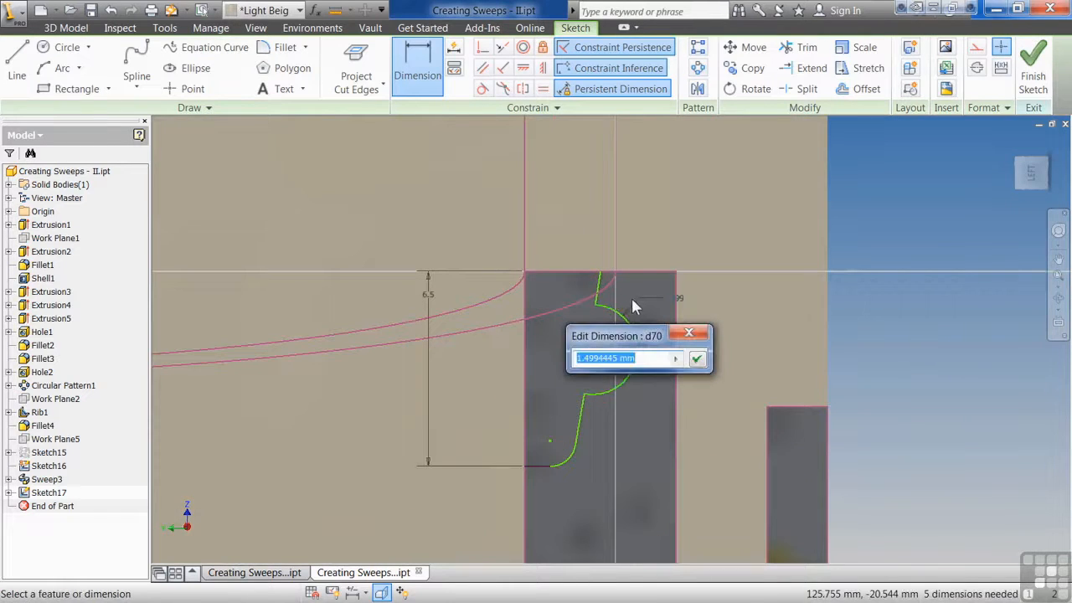
text(1)
key(Return)
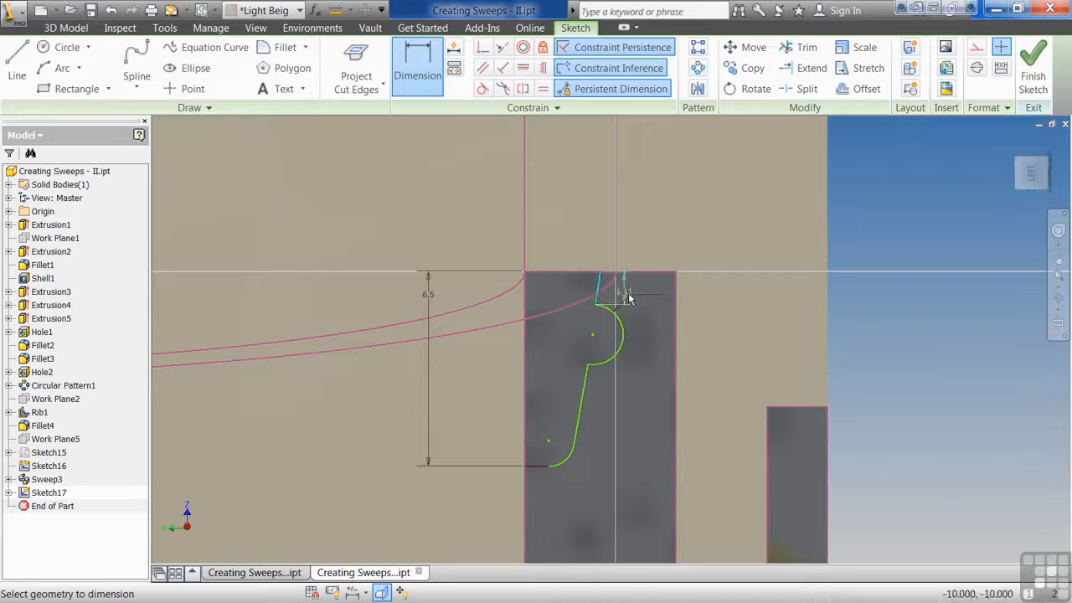
Step: Dimension the vertical heights of the upper line as 1.5 mm and the lower slanted line as 2.5 mm, plus the bottom arc's radius
click(629, 295)
key(Return)
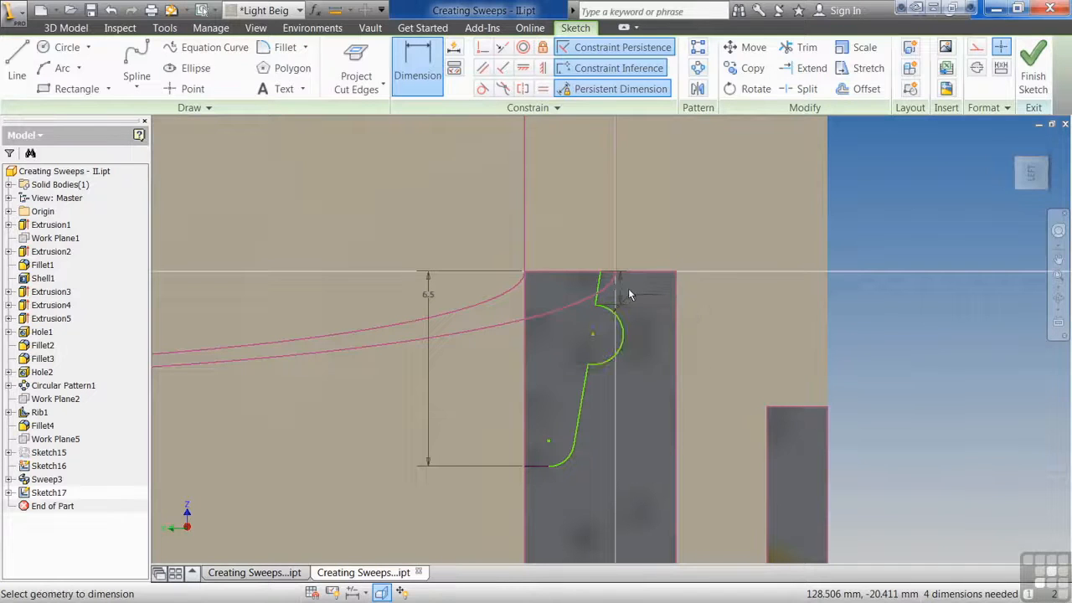
click(630, 408)
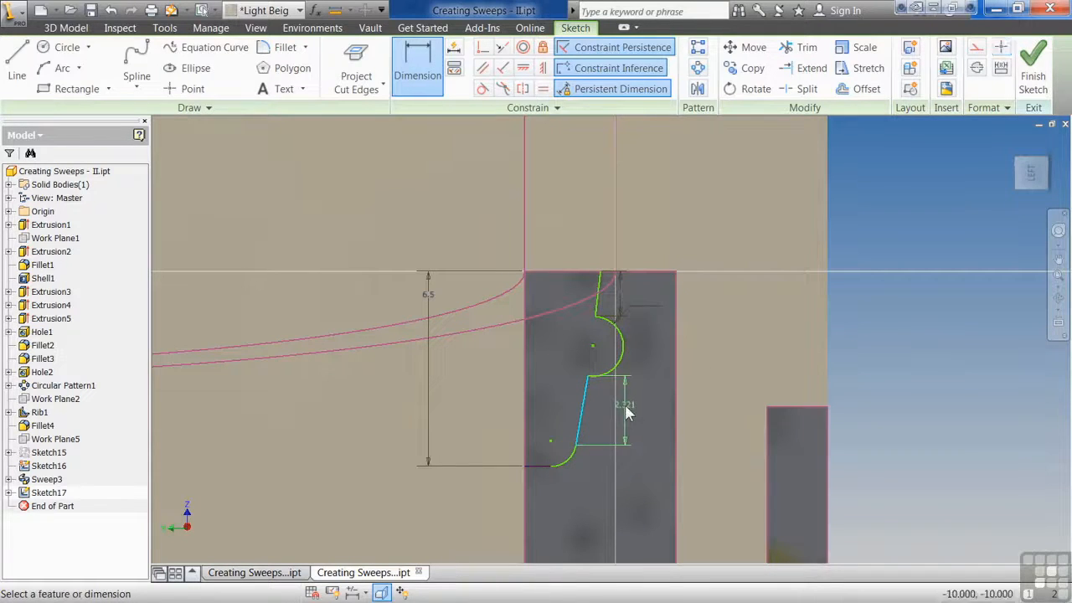
text(2.5)
key(Return)
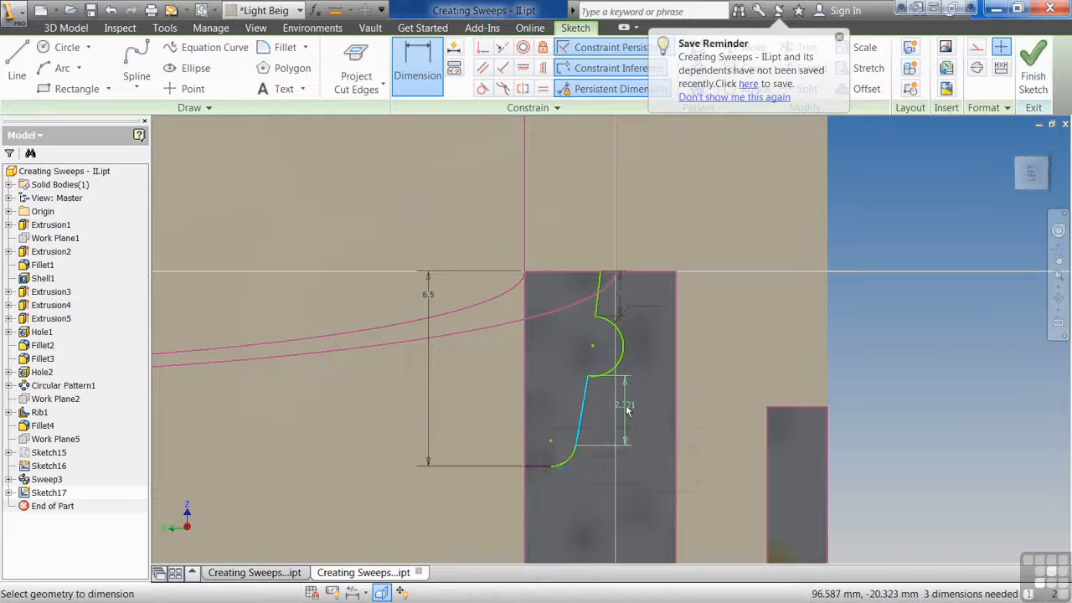
key(Escape)
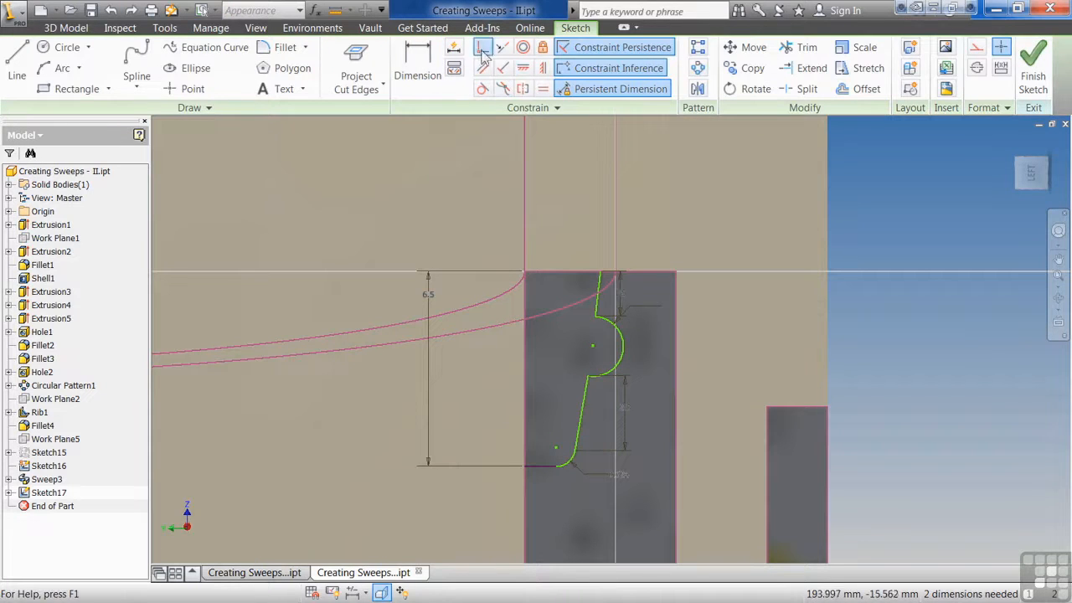
Step: Make the groove profile's upper and lower slanted lines collinear and finish the sketch
click(501, 48)
click(599, 289)
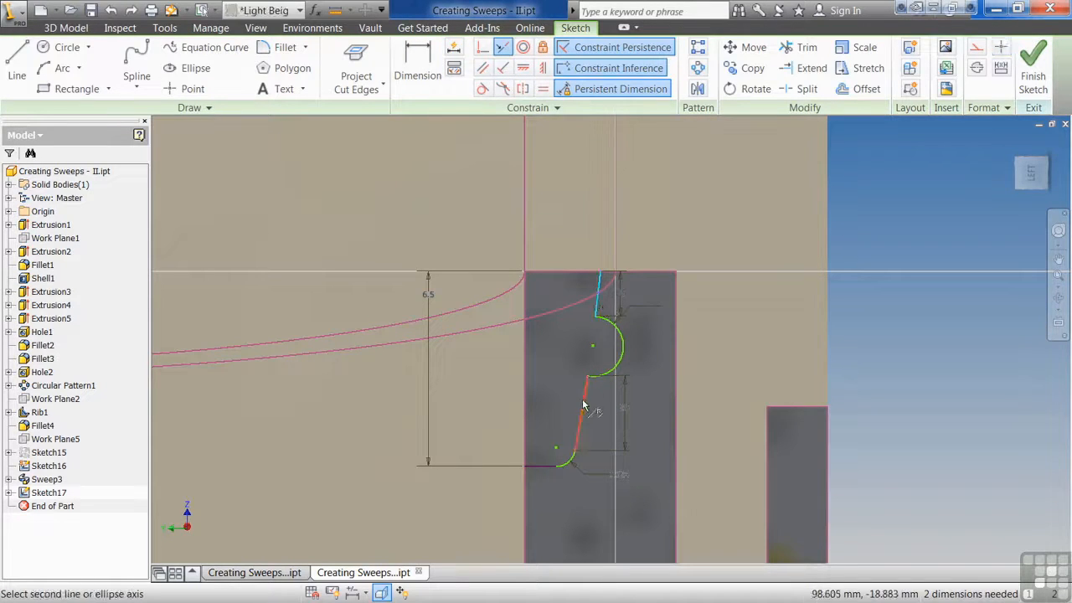
click(583, 406)
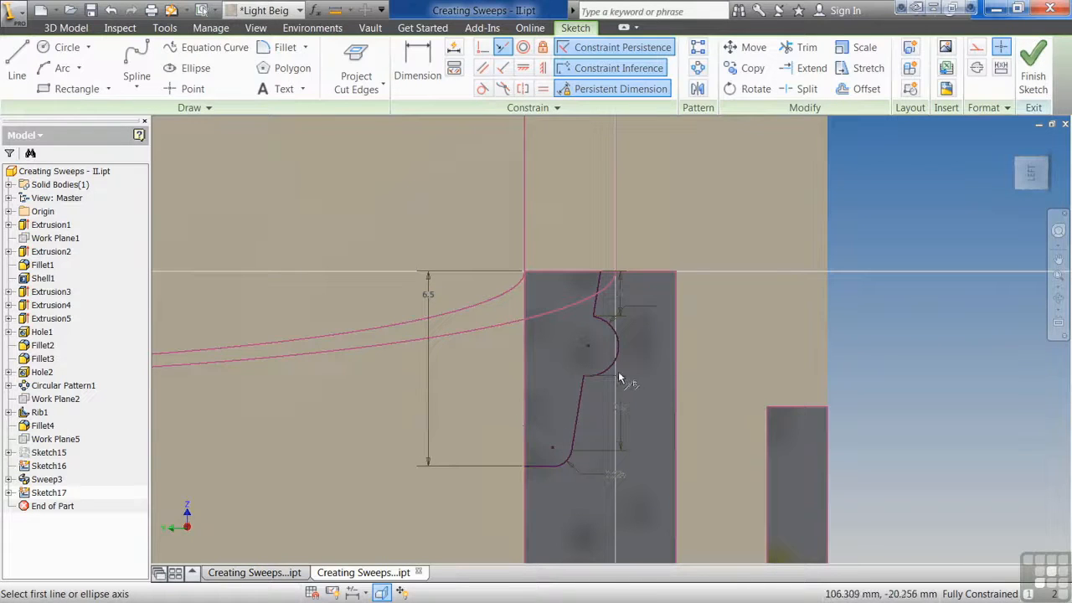
click(1048, 57)
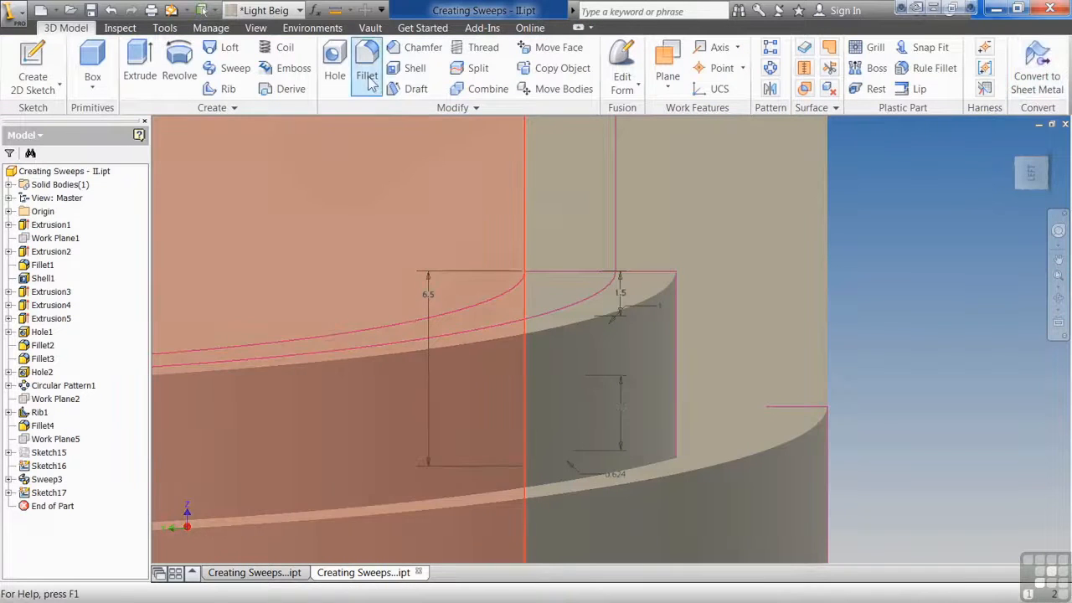
Step: Sweep the groove profile around the rim's inner edge loop as a solid cut with Path type, Path orientation and 0 taper
click(235, 71)
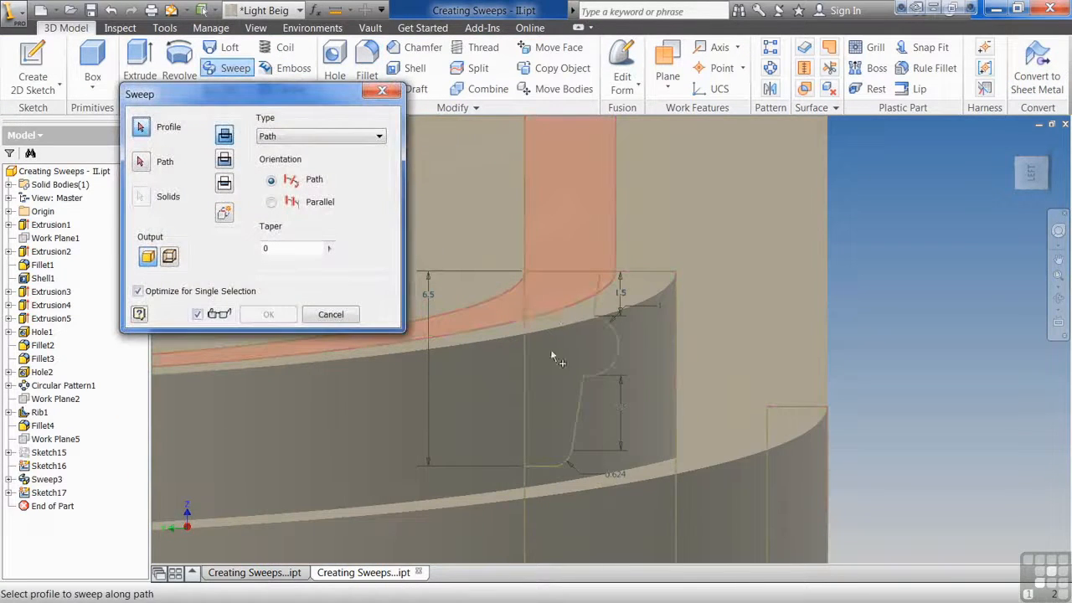
click(546, 375)
scroll(546, 373, up, 3)
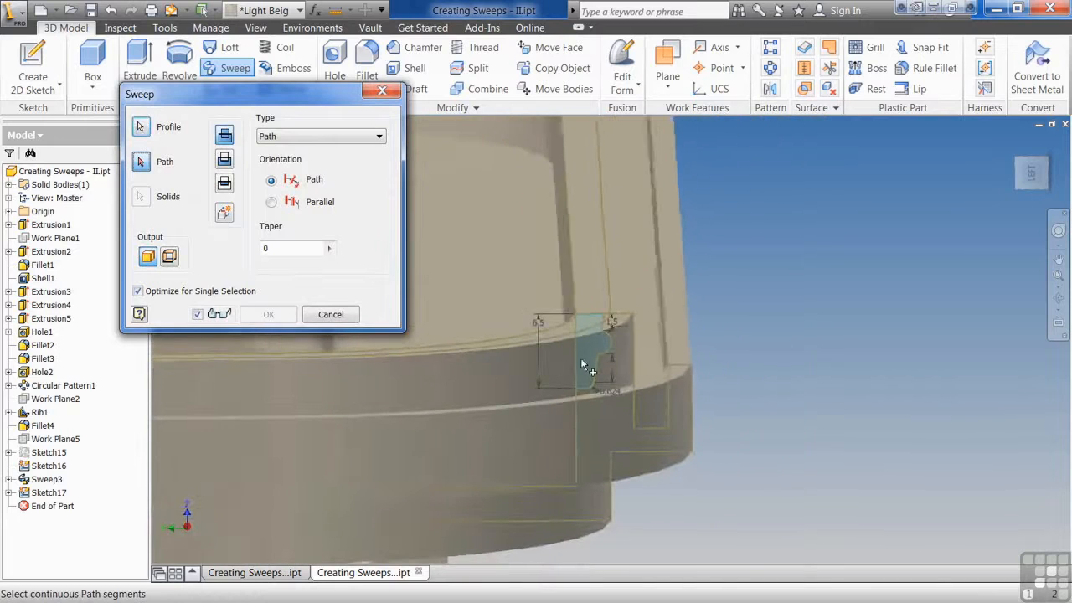
shift+middle_drag(580, 357, 527, 335)
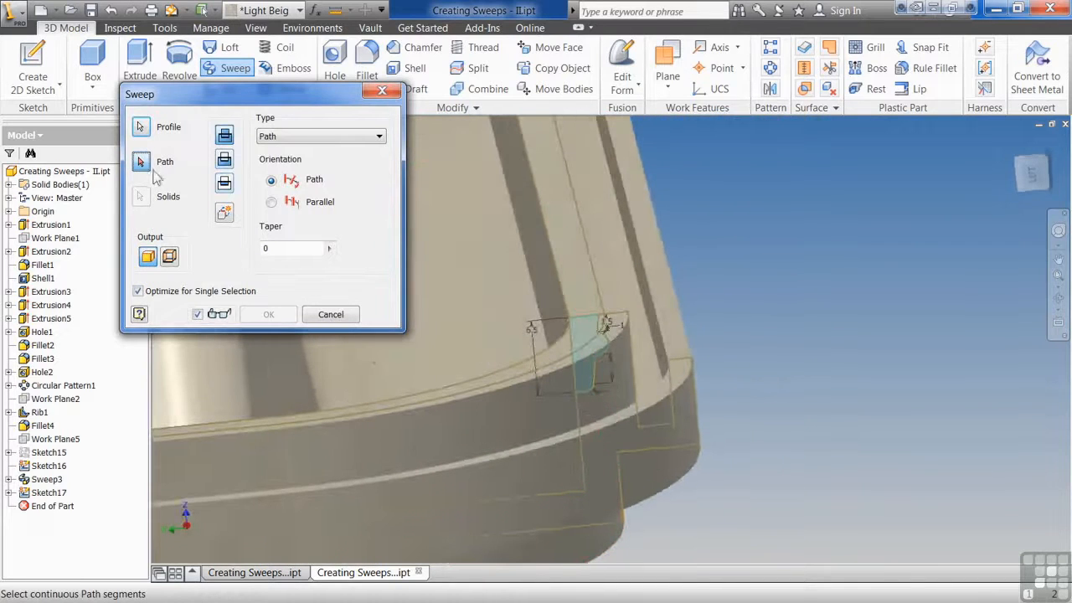
click(555, 260)
key(F6)
shift+middle_drag(470, 311, 662, 220)
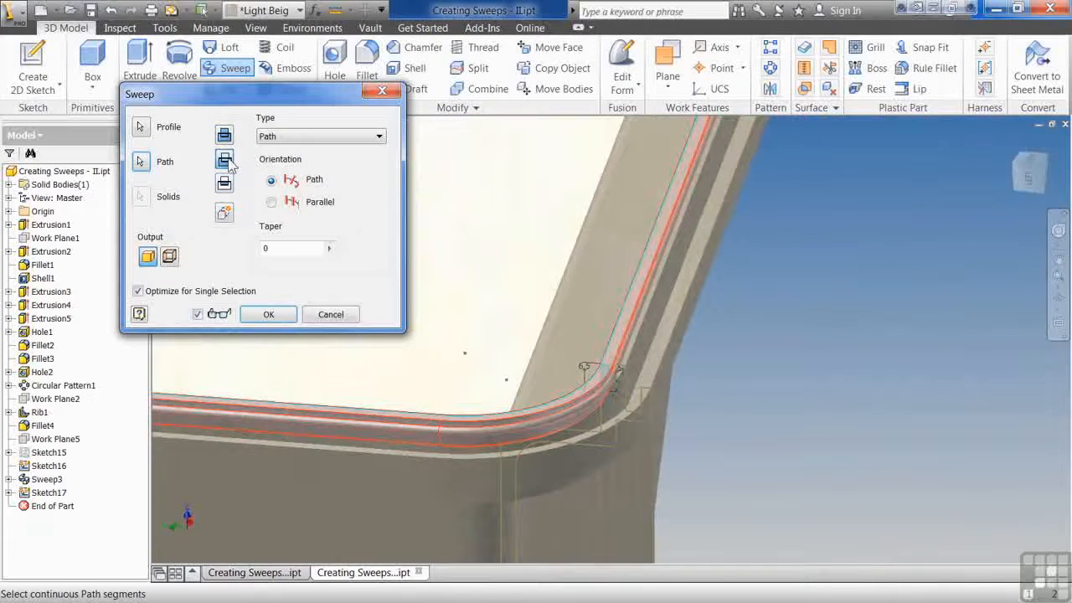
key(F5)
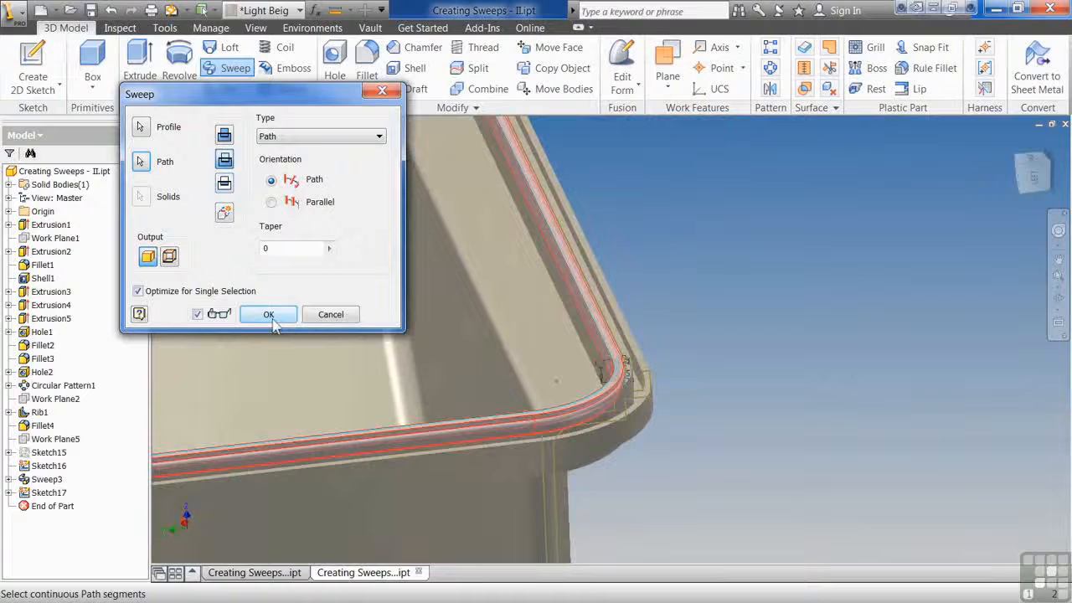
click(268, 316)
Step: Examine the groove cut along the inside of the housing's rim from several angles and at the corner
key(F5)
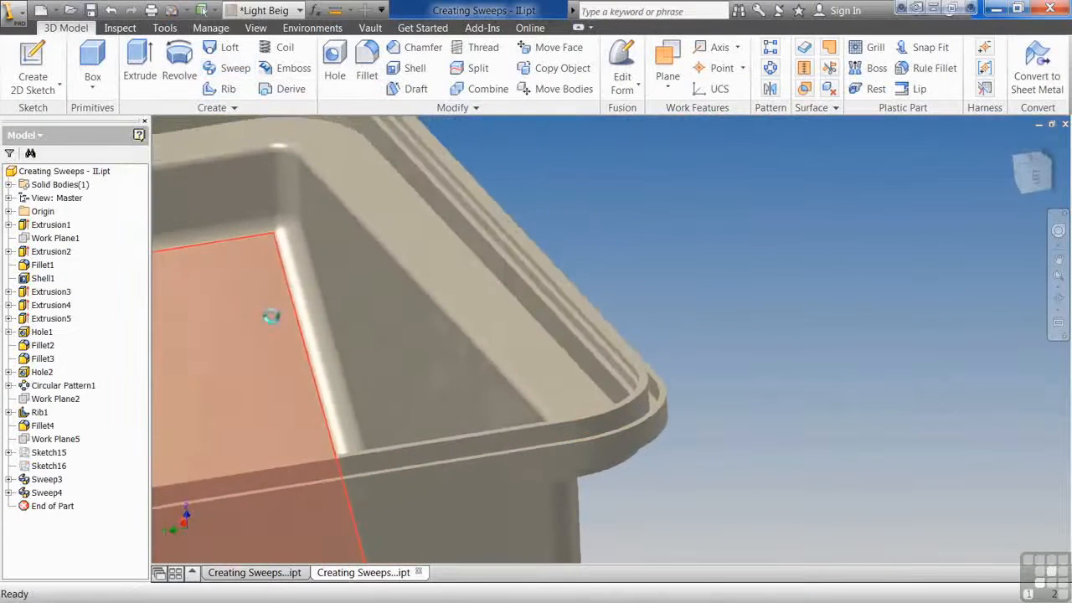
shift+middle_drag(271, 316, 307, 297)
shift+middle_drag(452, 309, 247, 361)
scroll(196, 347, down, 3)
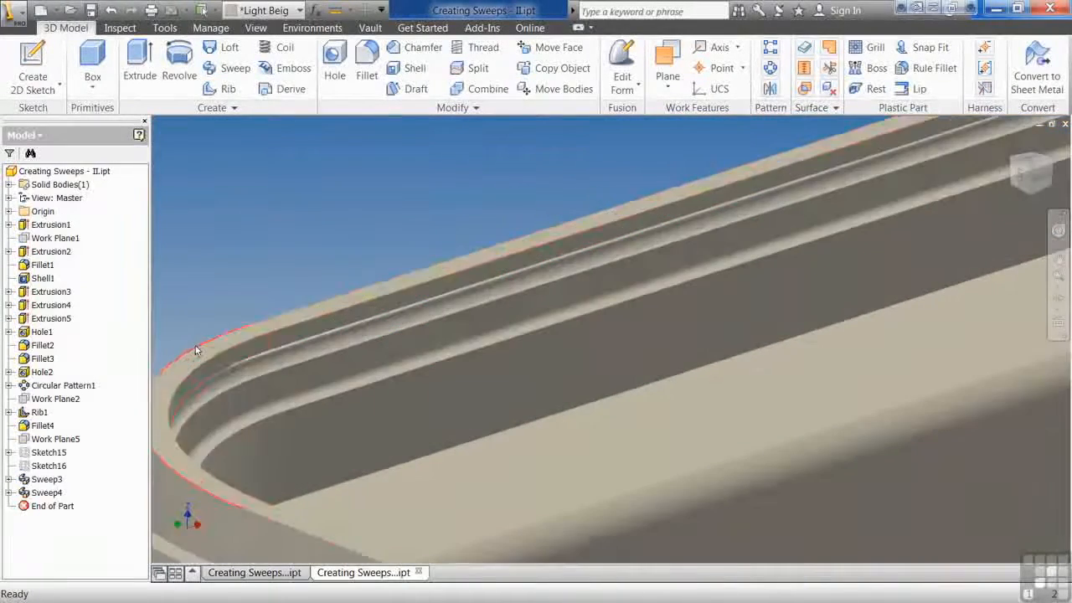
scroll(280, 340, up, 2)
scroll(262, 335, up, 3)
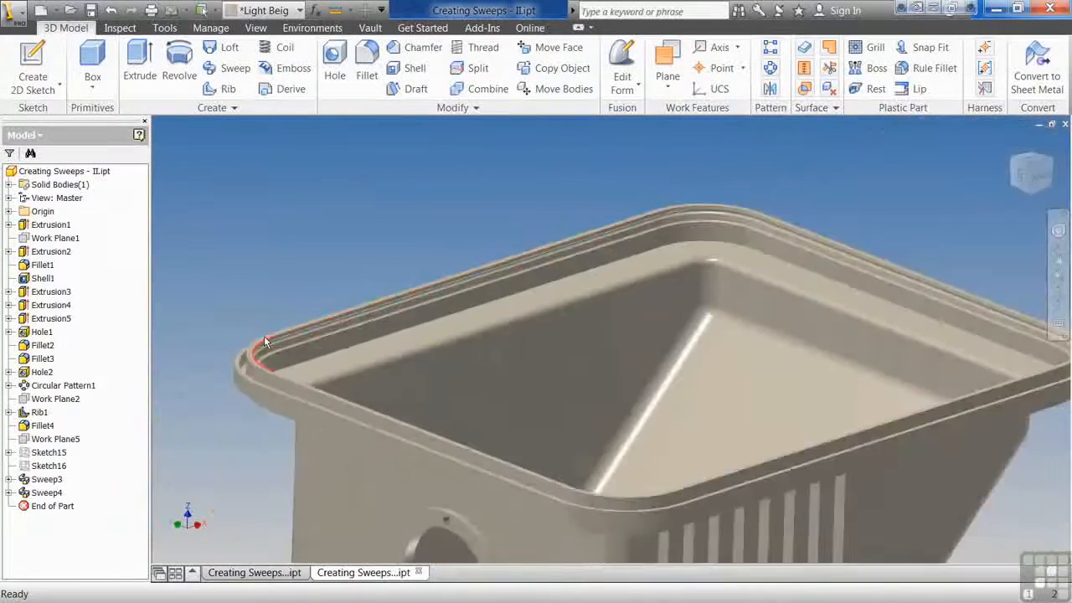
key(F6)
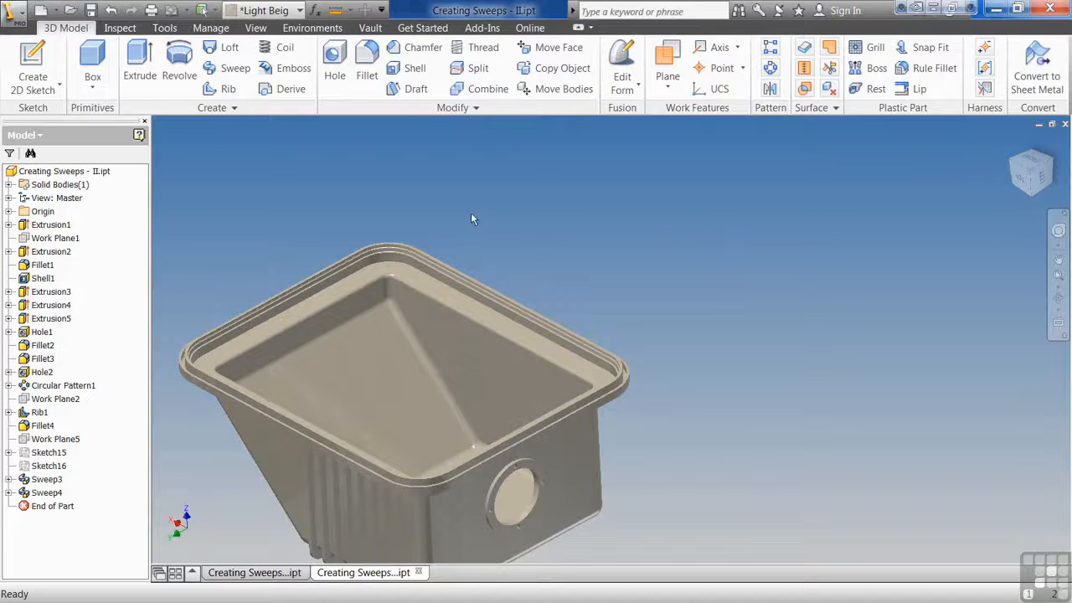
Step: Switch to the Creating Sweeps - I part and edit the curved strip's sweep to a taper of 2 degrees
click(254, 572)
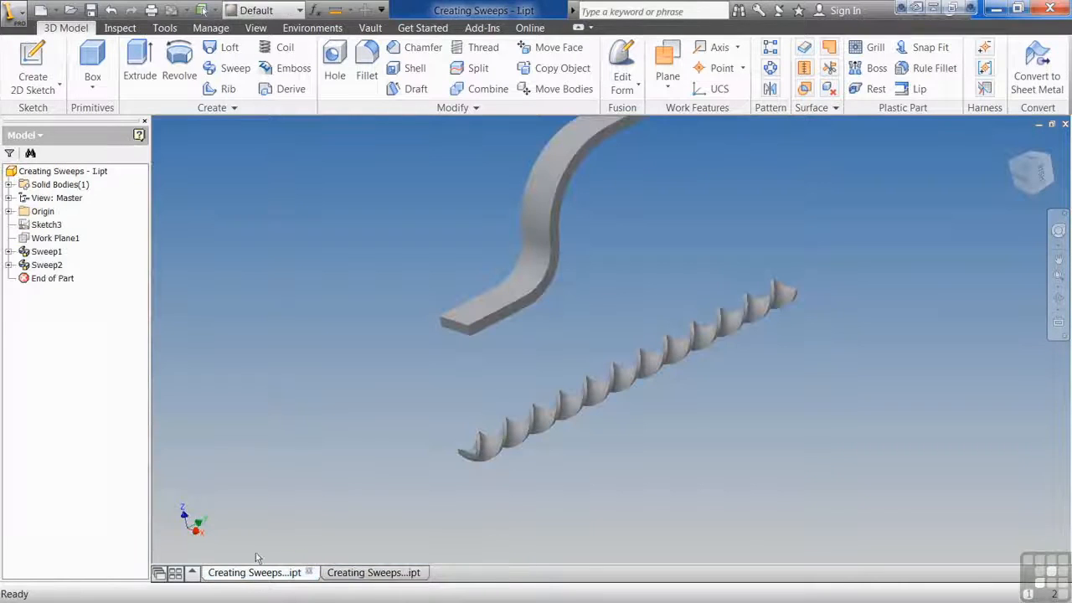
double_click(49, 252)
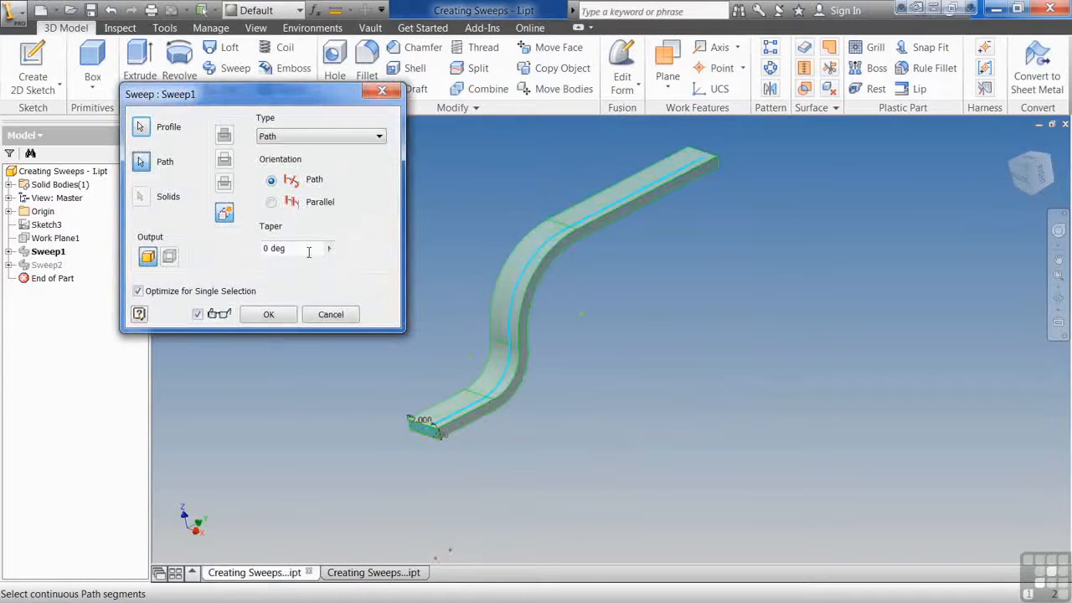
click(308, 251)
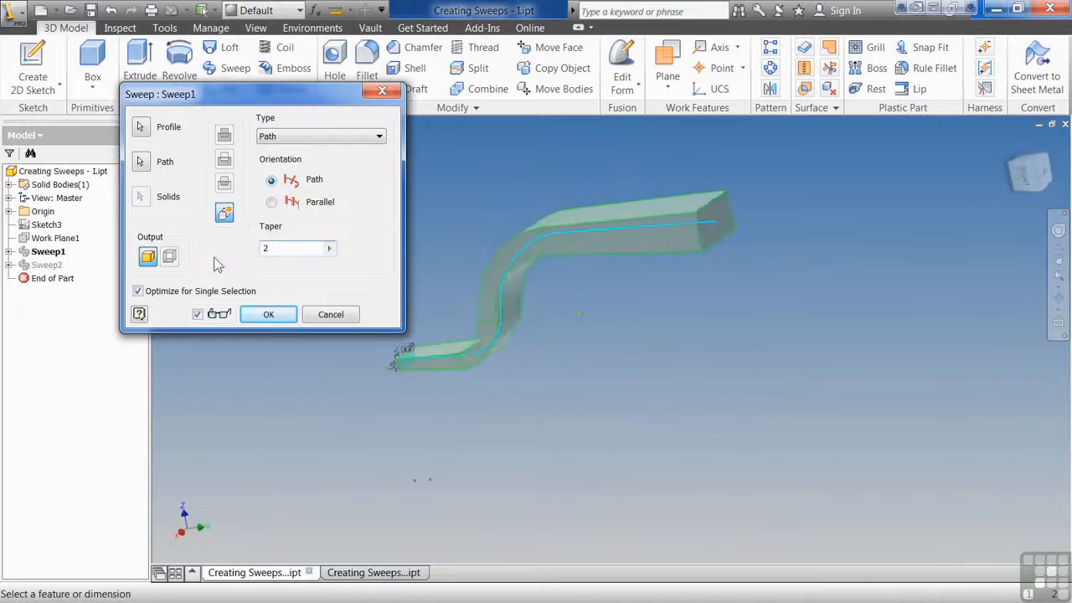
click(250, 318)
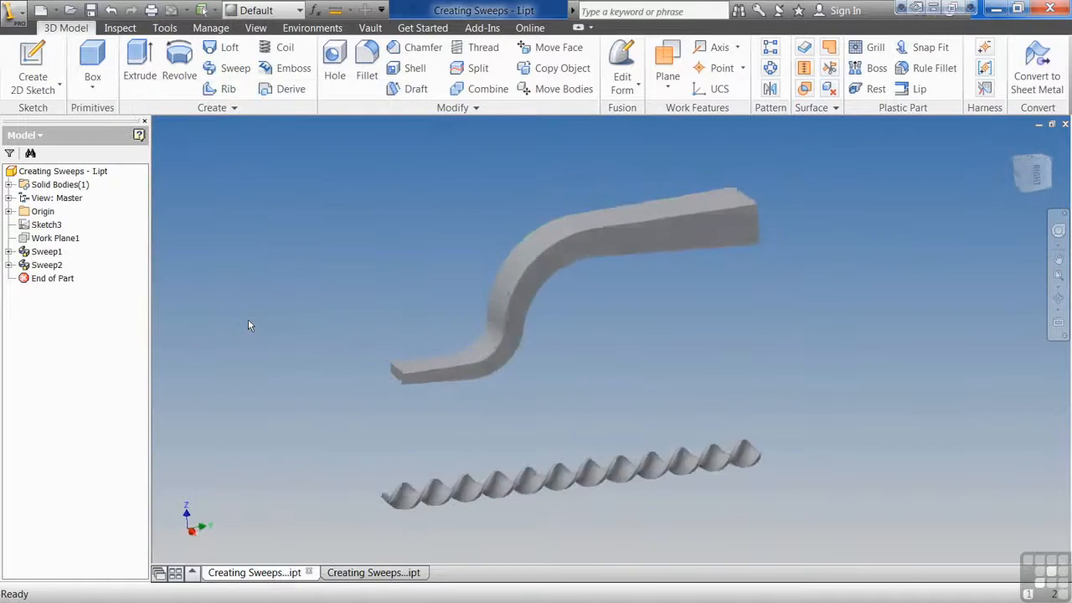
Step: Review the twisted sweep's Path & Guide Rail type and profile scaling settings and close its definition
double_click(605, 460)
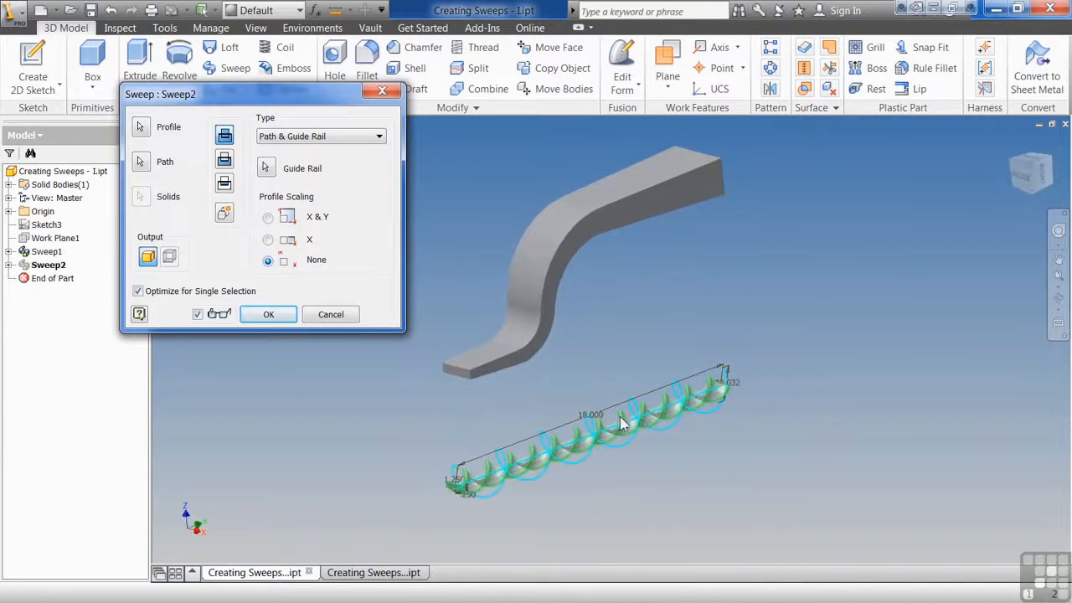
click(266, 314)
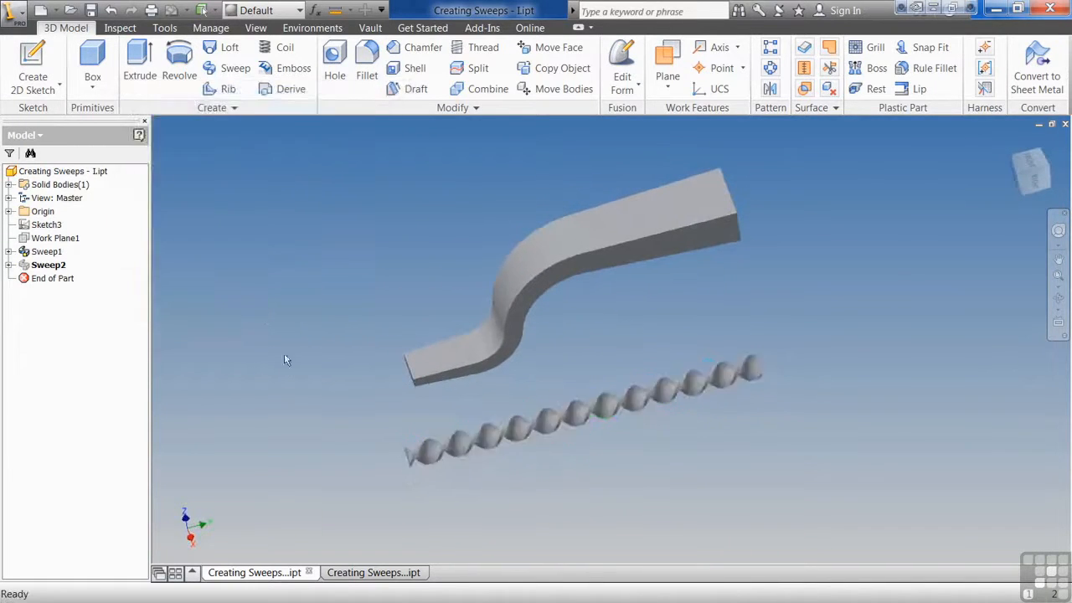